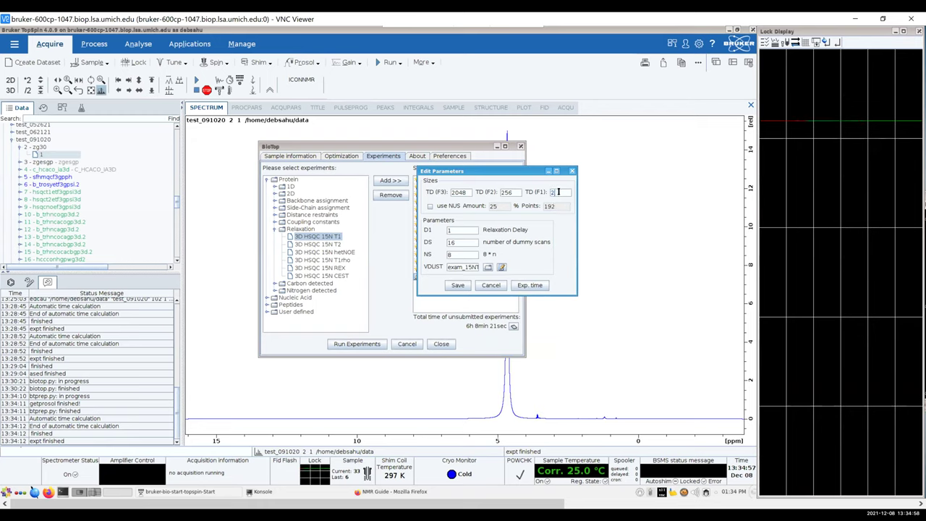
Set TD (F1) to 2 and NS to 64 for 3D HSQC 15N T1 (18), calculate its experiment time, and save the parameters
{"action": "type", "text": "2"}
{"action": "left_click", "coordinate": [457, 246]}
{"action": "left_click", "coordinate": [455, 253]}
{"action": "key", "text": "BackSpace"}
{"action": "type", "text": "64"}
{"action": "left_click", "coordinate": [527, 285]}
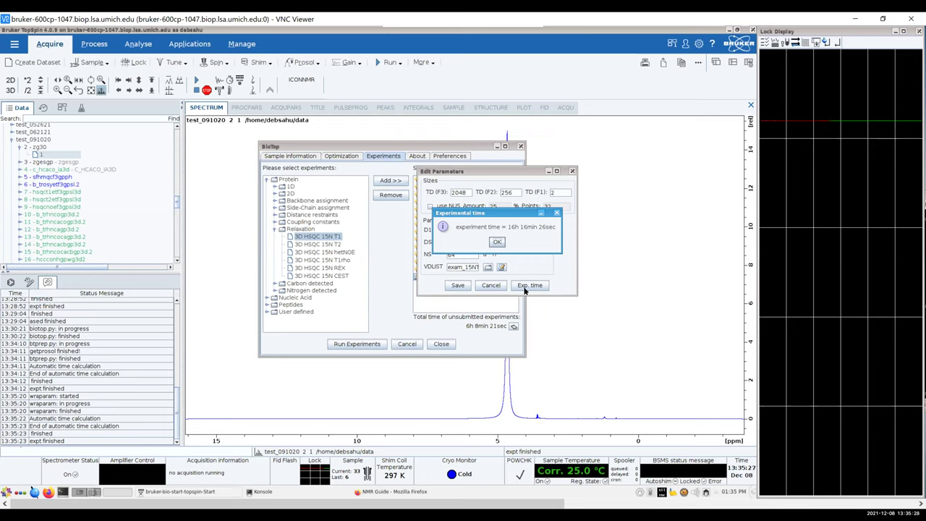
{"action": "left_click", "coordinate": [497, 241]}
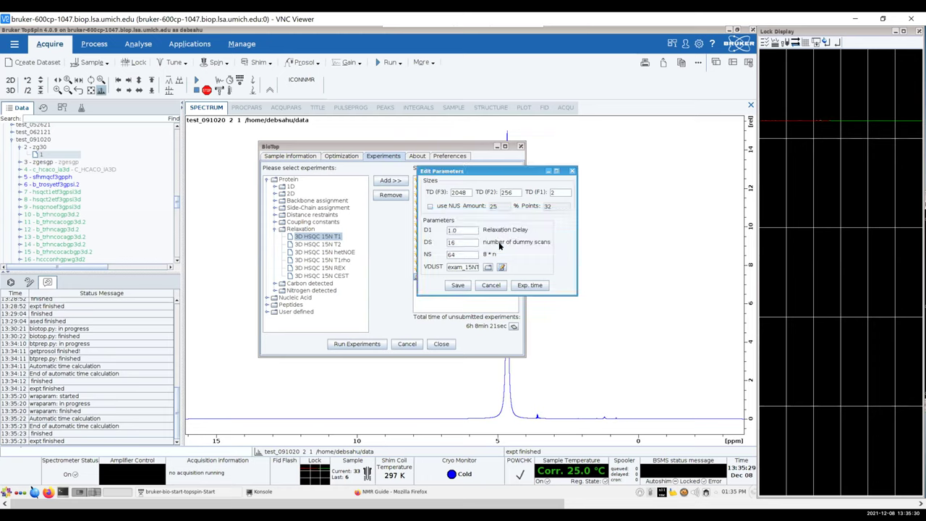
{"action": "left_click", "coordinate": [459, 286]}
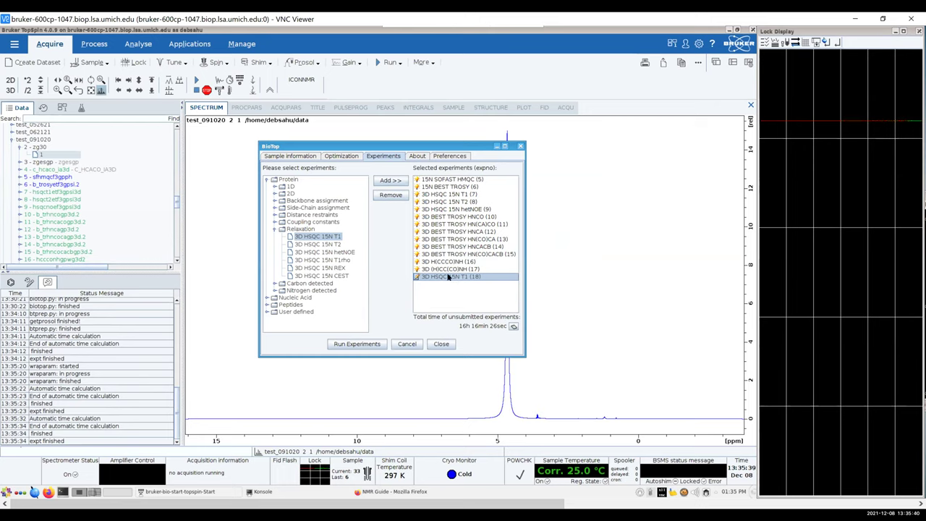
Add the 3D HSQC 15N T2 and 3D HSQC 15N hetNOE relaxation experiments to the selected experiments
{"action": "left_click", "coordinate": [327, 245]}
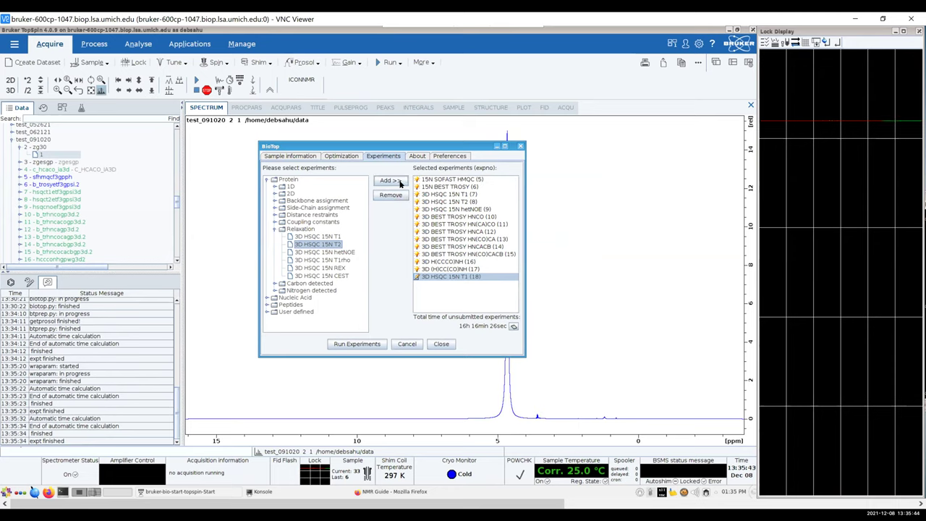
{"action": "left_click", "coordinate": [341, 155]}
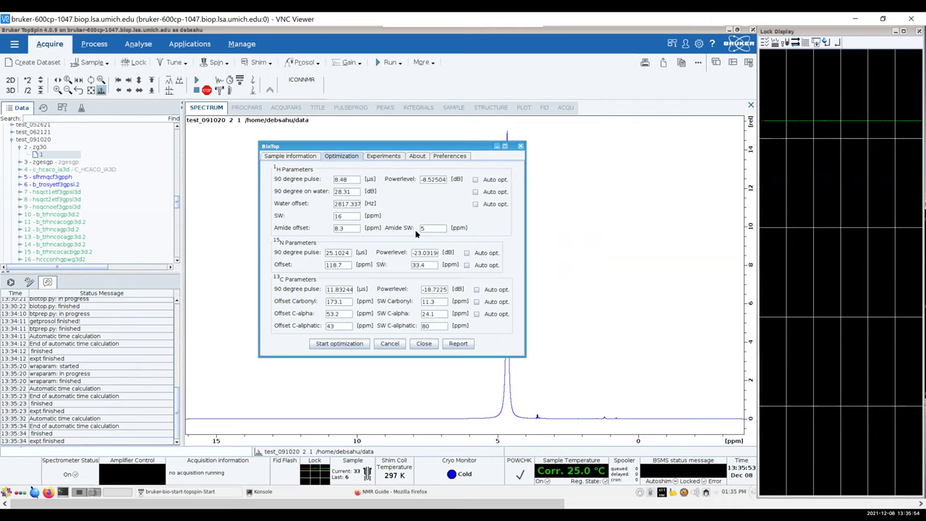
{"action": "left_click", "coordinate": [379, 157]}
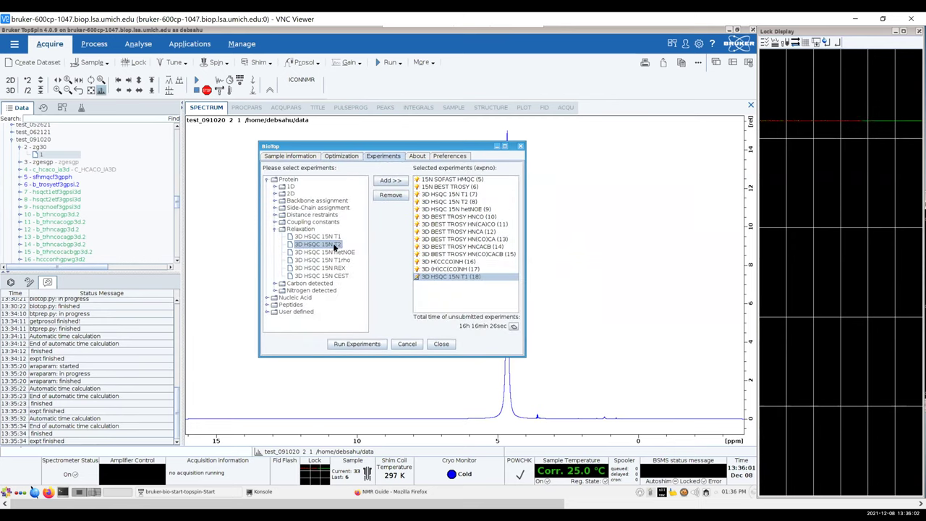
{"action": "left_click", "coordinate": [391, 180]}
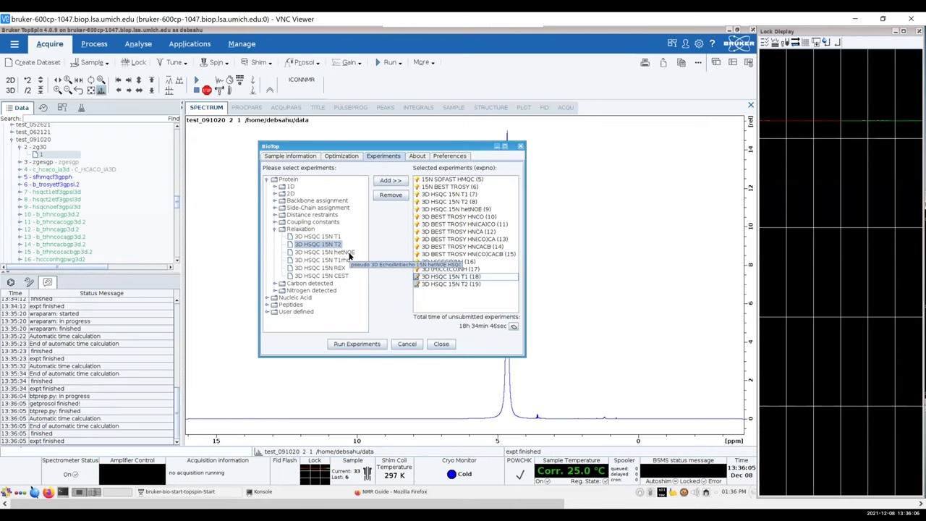
{"action": "left_click", "coordinate": [350, 253]}
{"action": "left_click", "coordinate": [391, 180]}
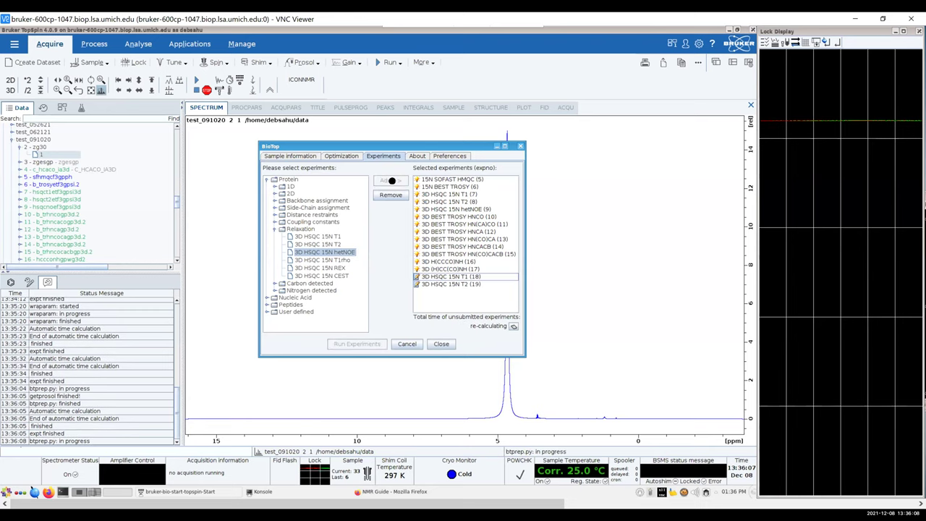
Set 3D HSQC 15N T2 (19) to TD (F2) 256, TD (F1) 2 and NS 64, calculate its experiment time, and save the parameters
{"action": "left_click", "coordinate": [478, 286]}
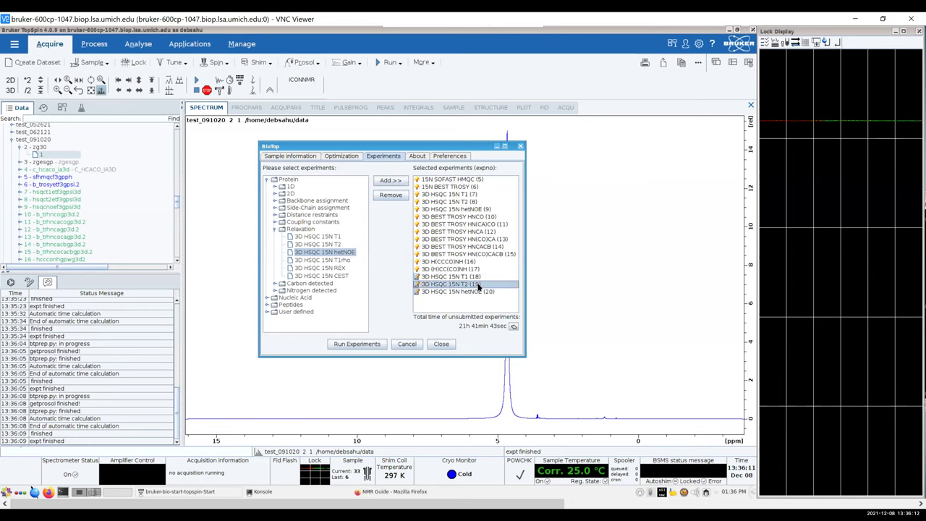
{"action": "left_click", "coordinate": [486, 293]}
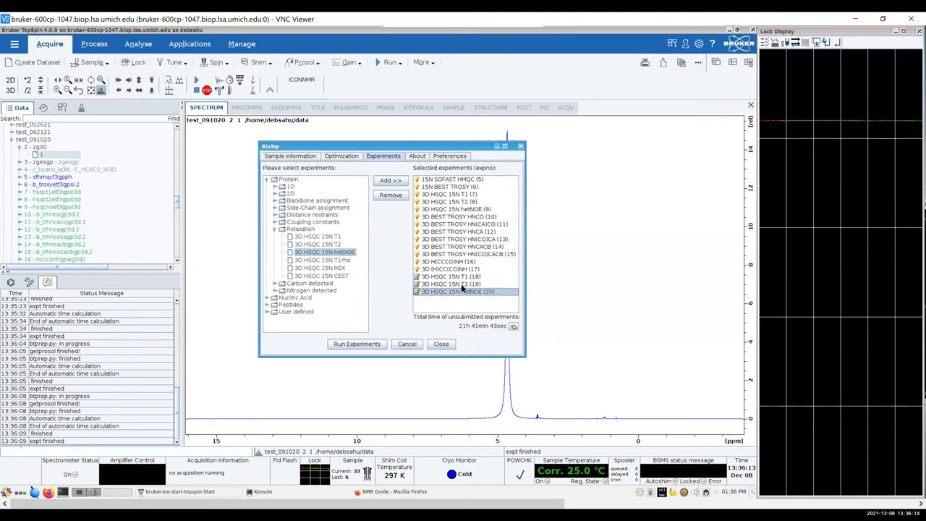
{"action": "left_click", "coordinate": [463, 284]}
{"action": "right_click", "coordinate": [468, 284]}
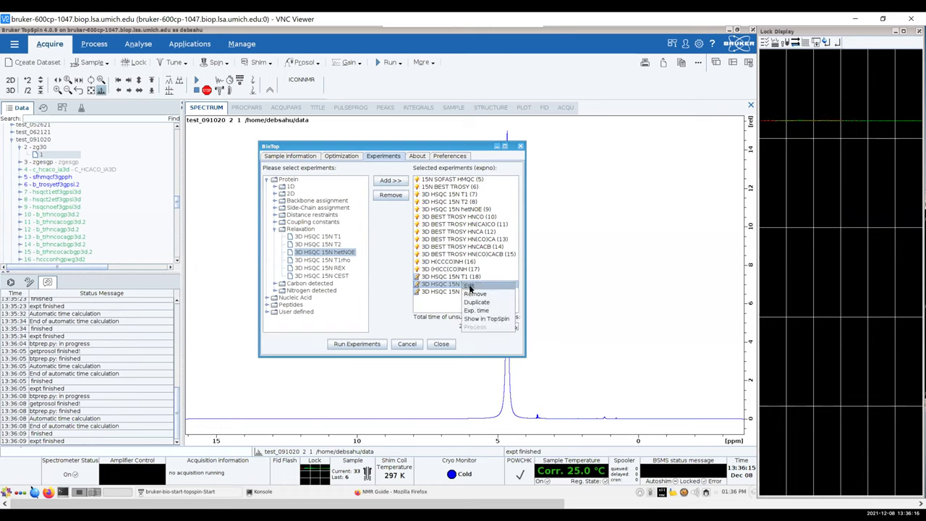
{"action": "left_click", "coordinate": [471, 286]}
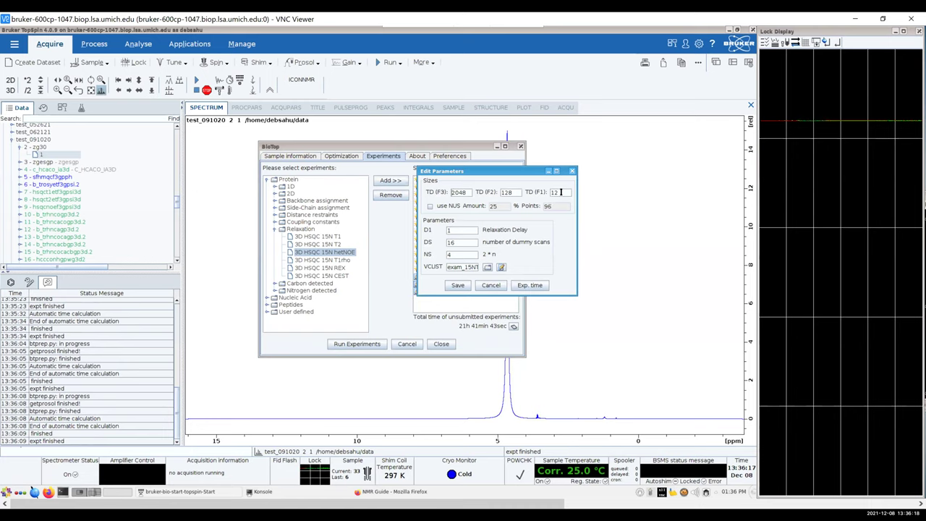
{"action": "double_click", "coordinate": [507, 192]}
{"action": "type", "text": "256"}
{"action": "double_click", "coordinate": [454, 253]}
{"action": "type", "text": "64"}
{"action": "left_click", "coordinate": [523, 285]}
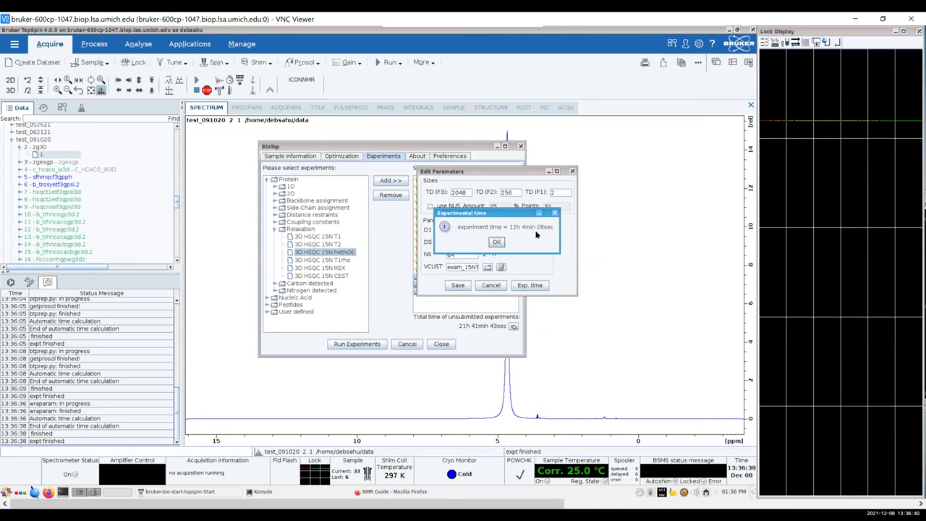
{"action": "left_click", "coordinate": [555, 213]}
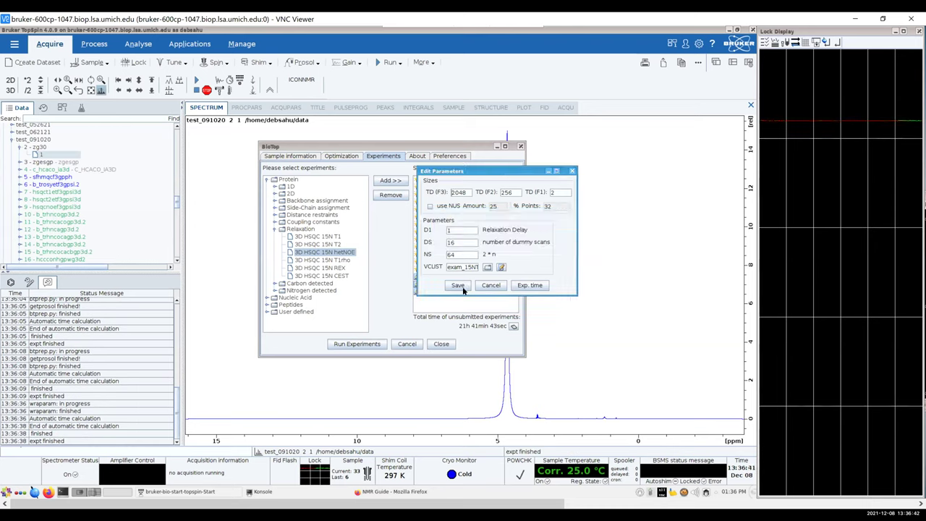
{"action": "left_click", "coordinate": [459, 285]}
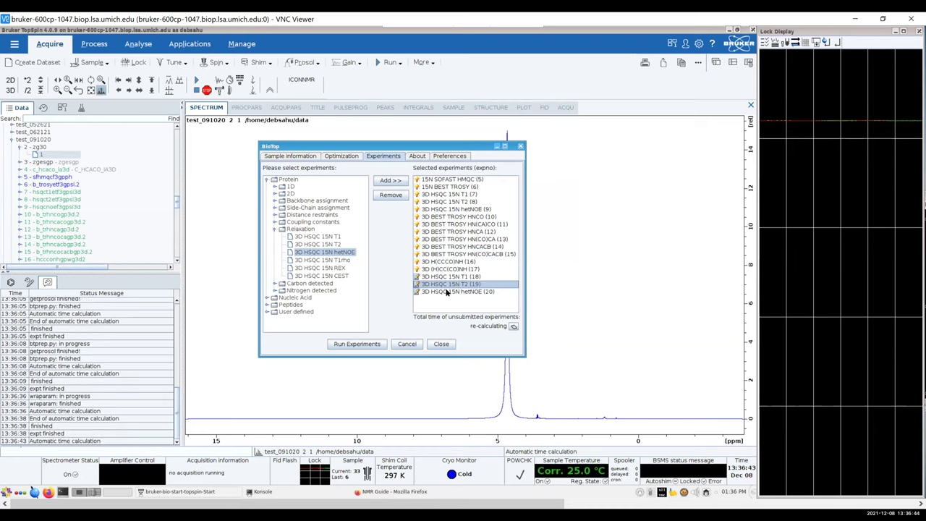
Edit 3D HSQC 15N hetNOE (20) with D1 2.5 and NS 64, and calculate its experiment time
{"action": "right_click", "coordinate": [448, 292]}
{"action": "left_click", "coordinate": [432, 296]}
{"action": "right_click", "coordinate": [431, 294]}
{"action": "left_click", "coordinate": [444, 304]}
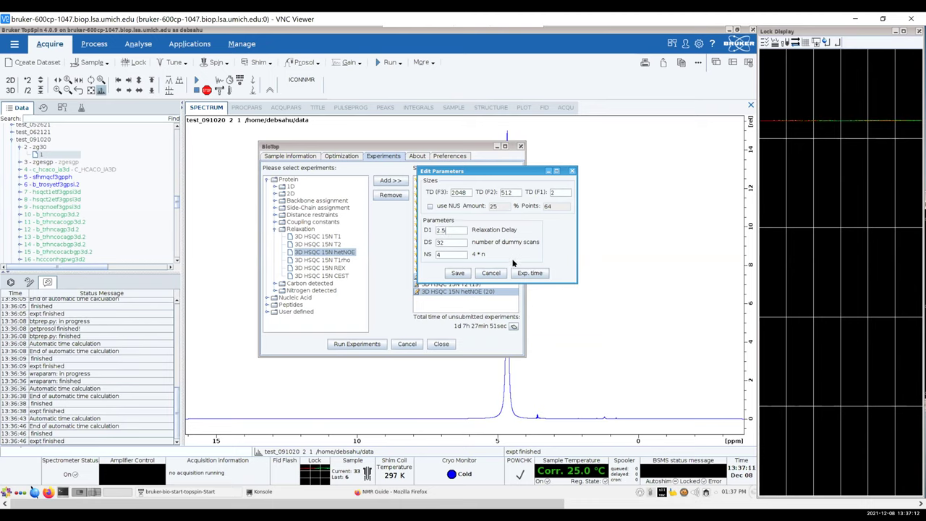
{"action": "double_click", "coordinate": [447, 254]}
{"action": "type", "text": "64"}
{"action": "left_click", "coordinate": [530, 273]}
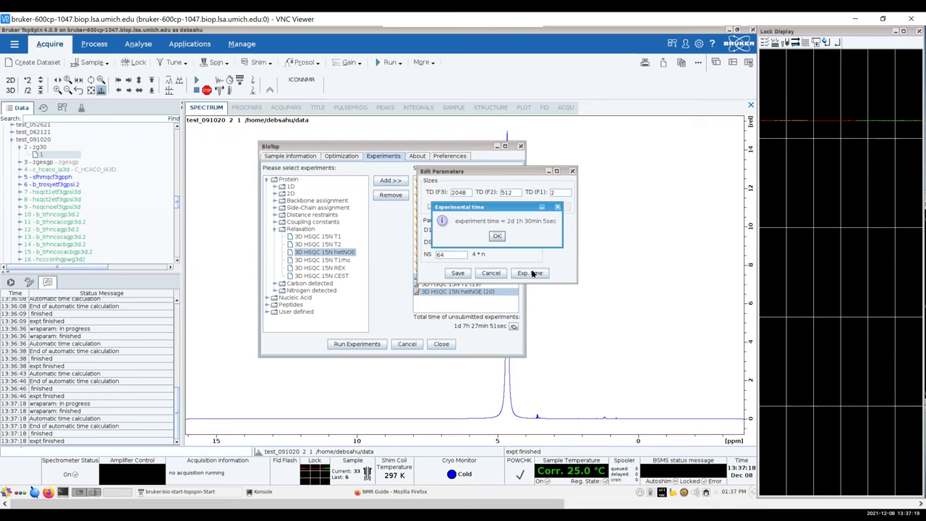
{"action": "left_click", "coordinate": [498, 235]}
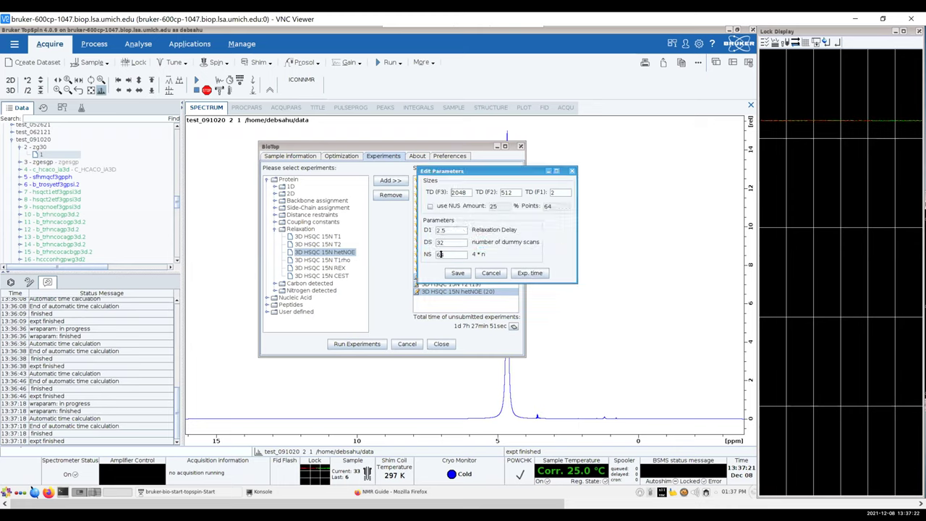
Set the hetNOE experiment's NS to 32, recalculate its experiment time, and save the parameters
{"action": "double_click", "coordinate": [440, 254]}
{"action": "type", "text": "32"}
{"action": "left_click", "coordinate": [524, 273]}
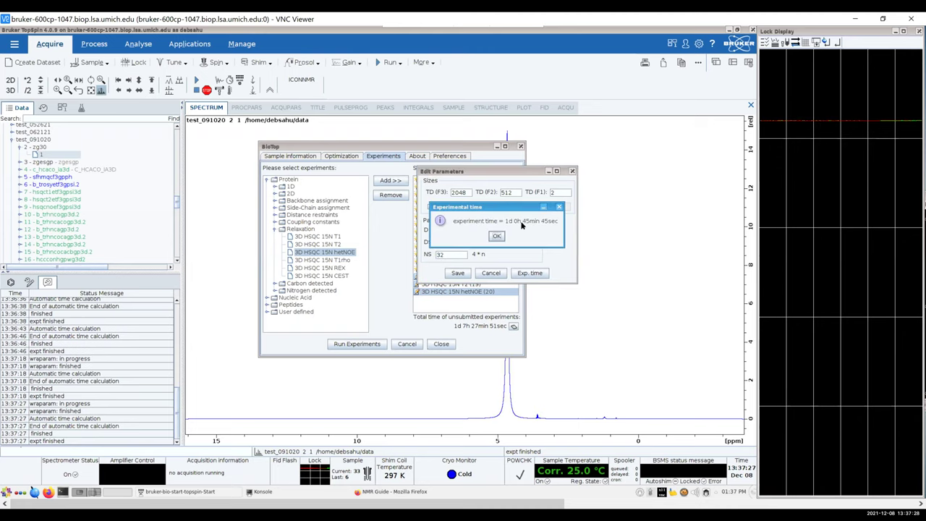
{"action": "left_click", "coordinate": [499, 237]}
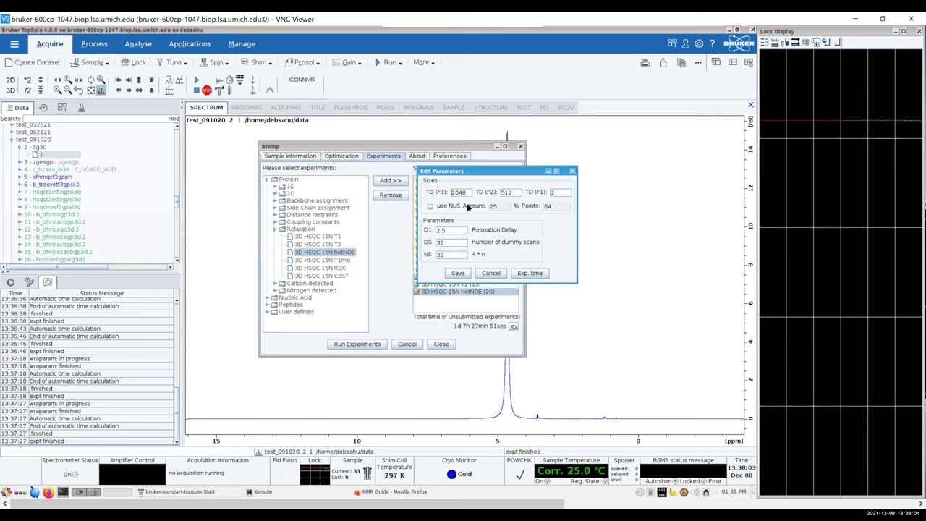
{"action": "left_click", "coordinate": [459, 274]}
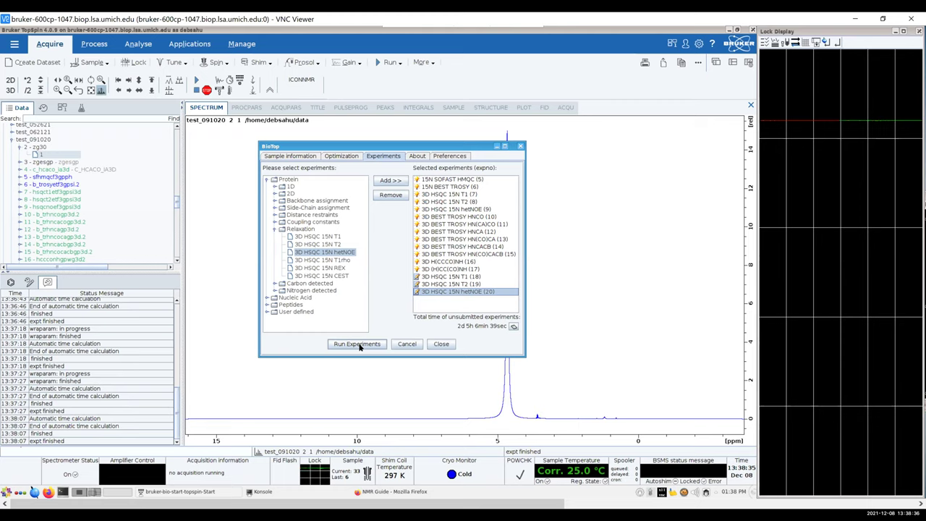
Remove the unsubmitted T1 (18), hetNOE (20) and T2 (19) experiments from the selected experiments
{"action": "right_click", "coordinate": [446, 279]}
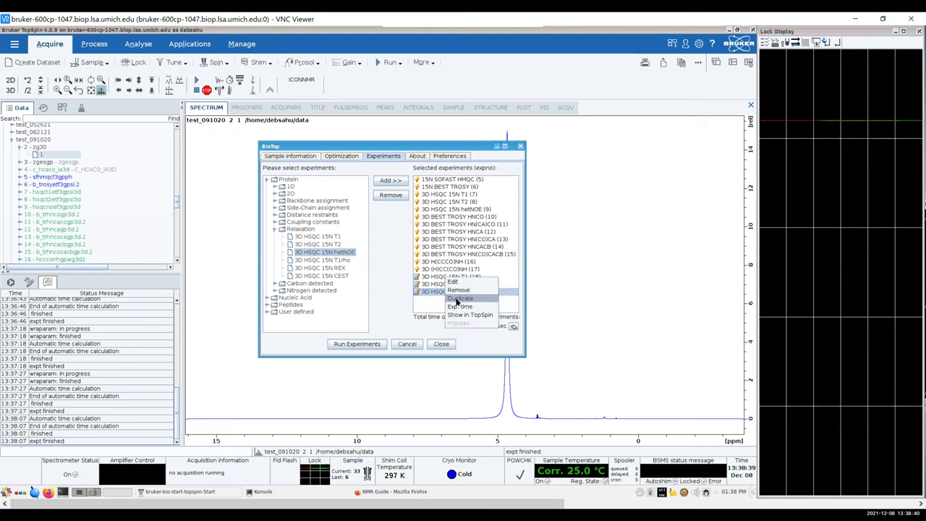
{"action": "left_click", "coordinate": [458, 289]}
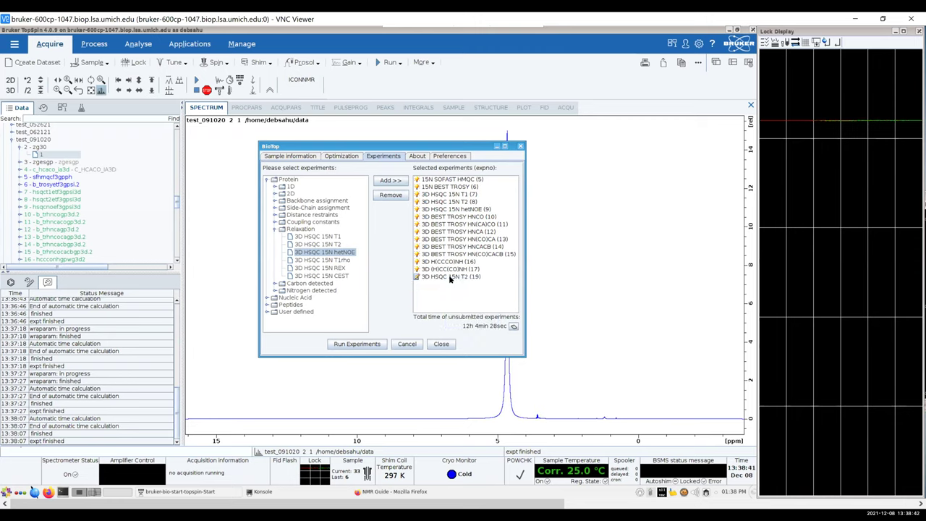
{"action": "right_click", "coordinate": [450, 279]}
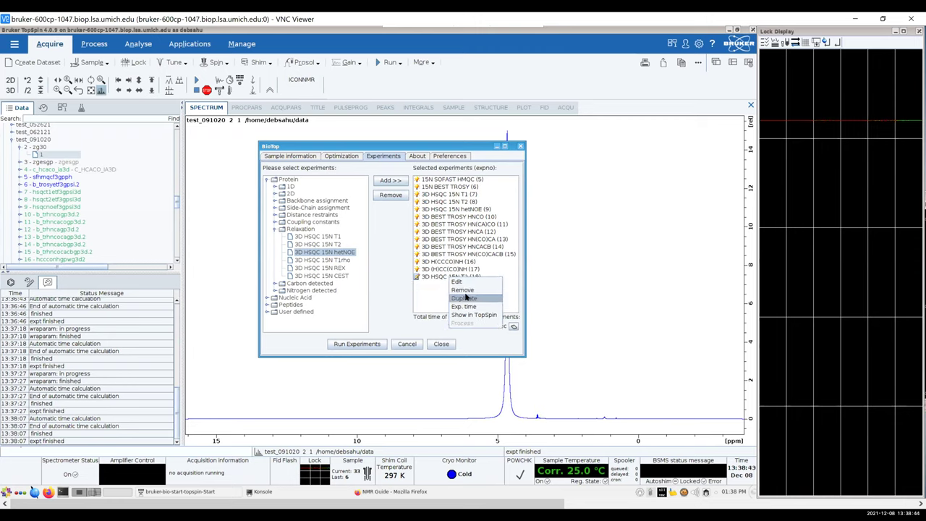
{"action": "left_click", "coordinate": [463, 291]}
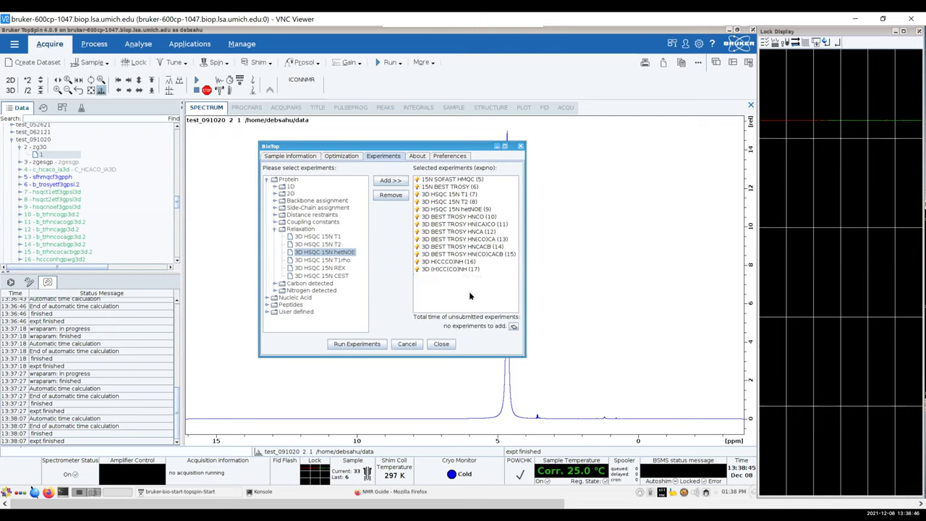
{"action": "left_click", "coordinate": [459, 195]}
{"action": "left_click", "coordinate": [459, 202]}
{"action": "left_click", "coordinate": [459, 210]}
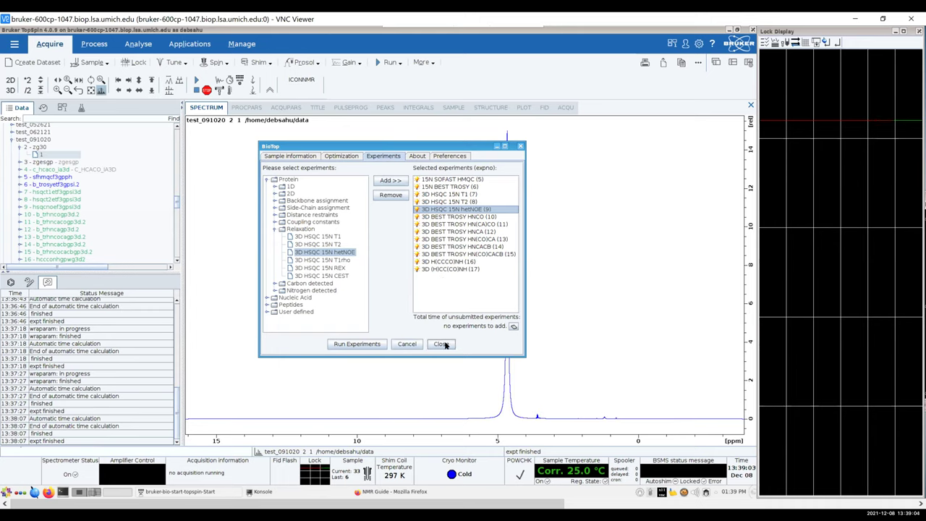
Generate the BioTop parameter optimization report and bring its PDF window into view
{"action": "left_click", "coordinate": [340, 156]}
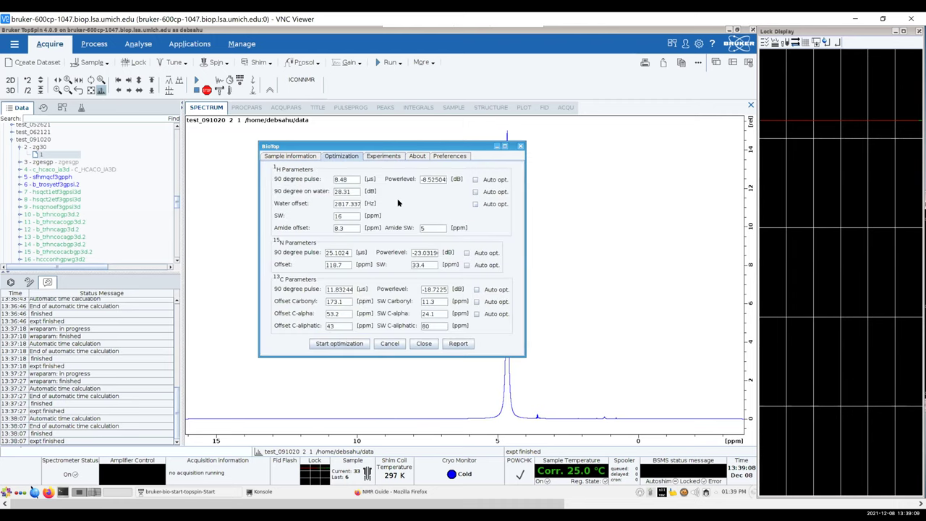
{"action": "left_click", "coordinate": [456, 344]}
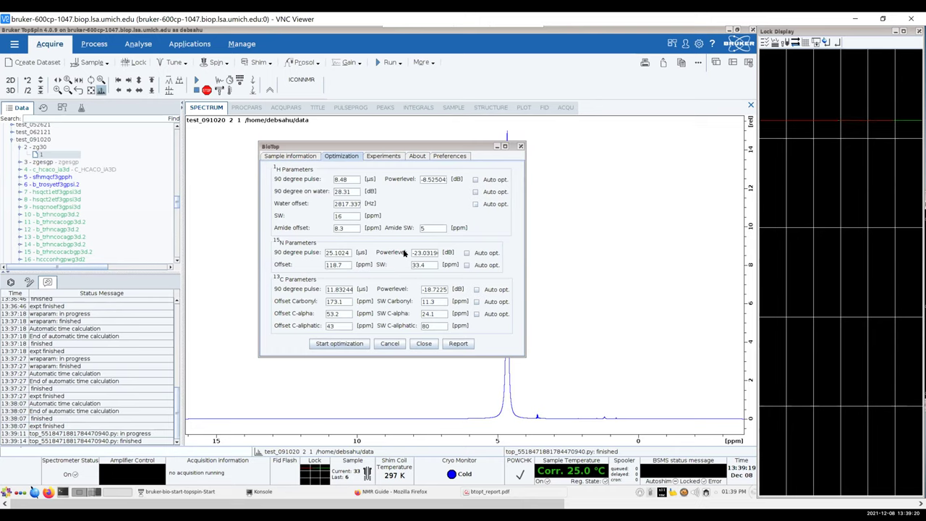
{"action": "left_click", "coordinate": [498, 494]}
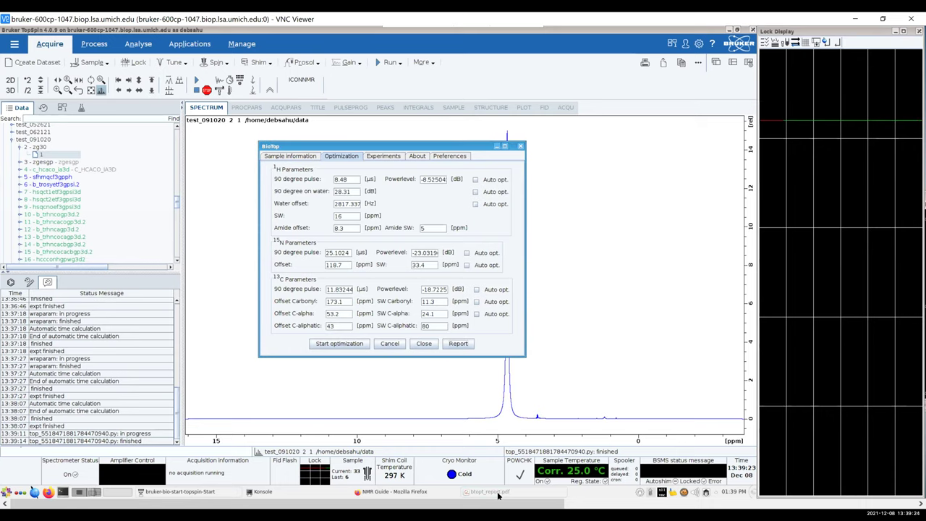
{"action": "left_click", "coordinate": [590, 505]}
{"action": "left_click", "coordinate": [333, 504]}
{"action": "left_click", "coordinate": [609, 504]}
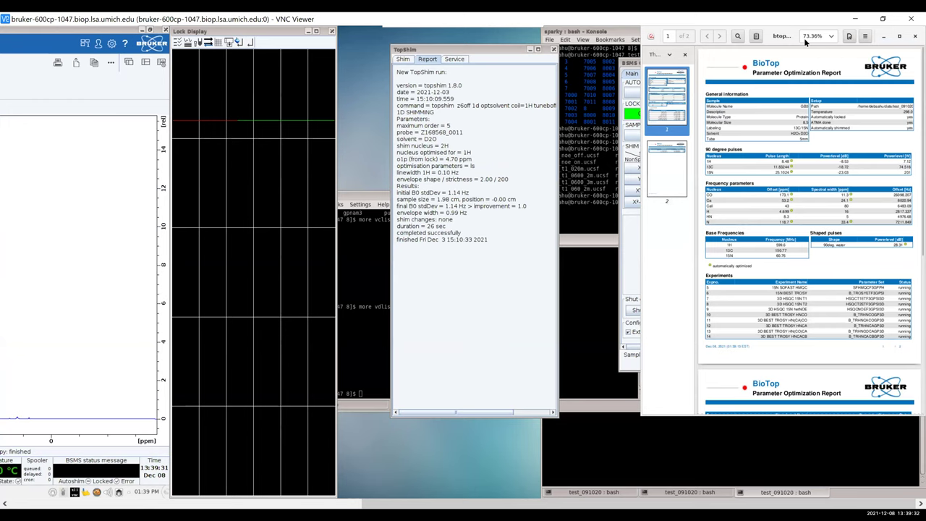
Show BioTop's experiment list and move the optimization report window beside it
{"action": "left_click", "coordinate": [378, 153]}
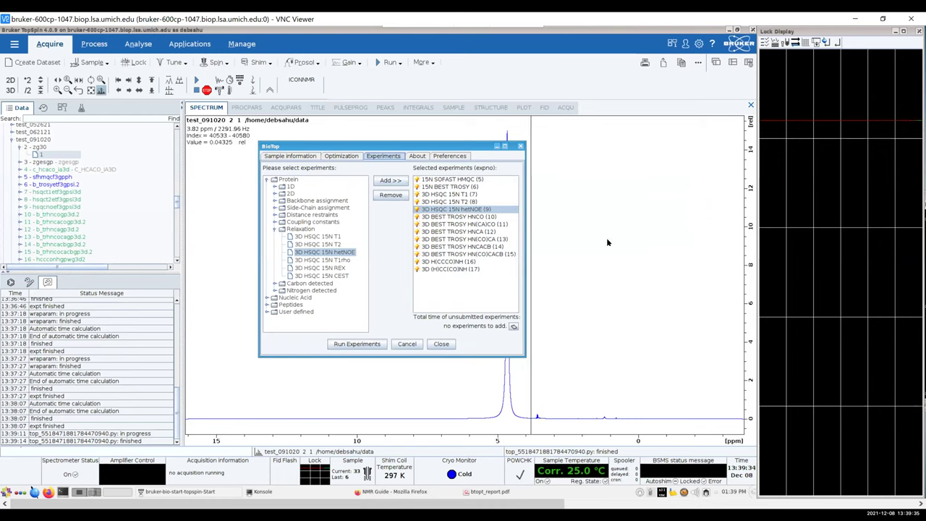
{"action": "left_click", "coordinate": [613, 505]}
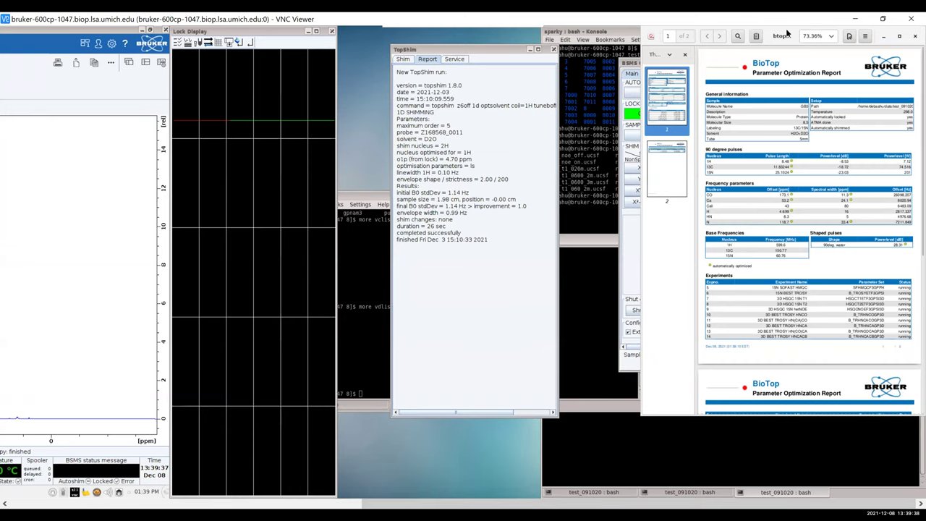
{"action": "left_click_drag", "start_coordinate": [760, 69], "coordinate": [78, 94]}
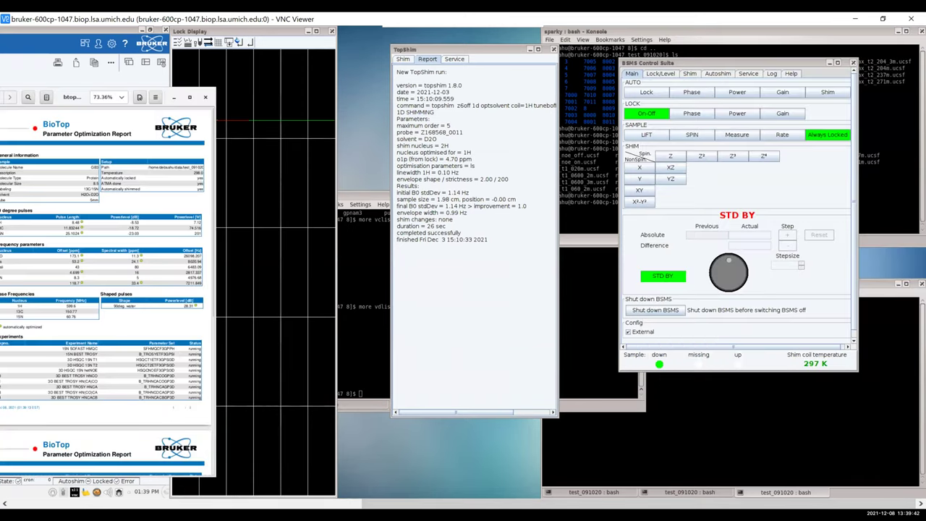
{"action": "left_click", "coordinate": [172, 504]}
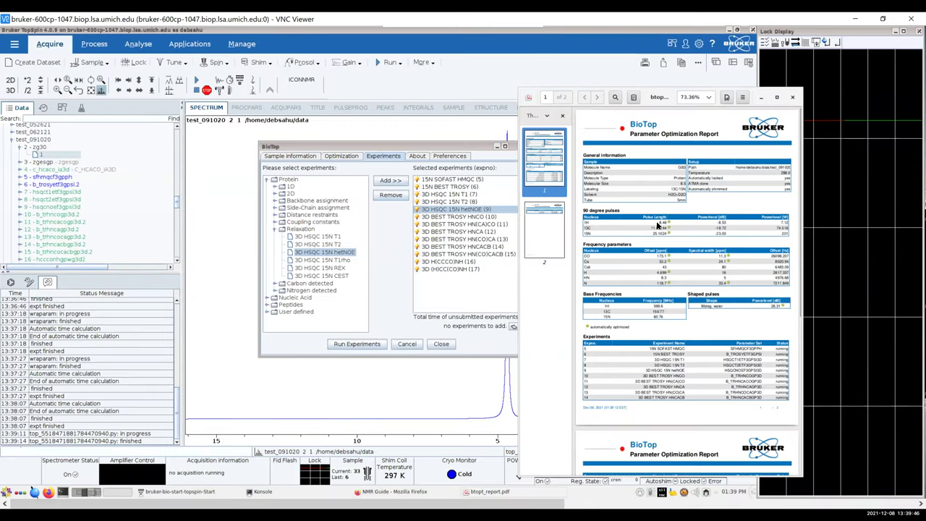
Examine the 90 degree pulse lengths in the optimization report and close the report
{"action": "double_click", "coordinate": [667, 224]}
{"action": "double_click", "coordinate": [665, 229]}
{"action": "left_click", "coordinate": [792, 97]}
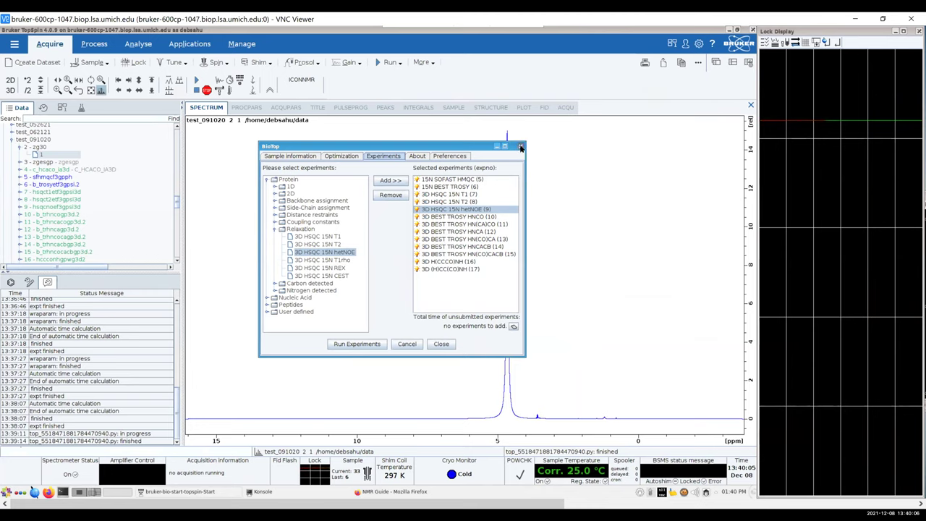
Close the BioTop window and advance the presentation to the slide on processing T1/T2/NOE relaxation data
{"action": "left_click", "coordinate": [521, 147]}
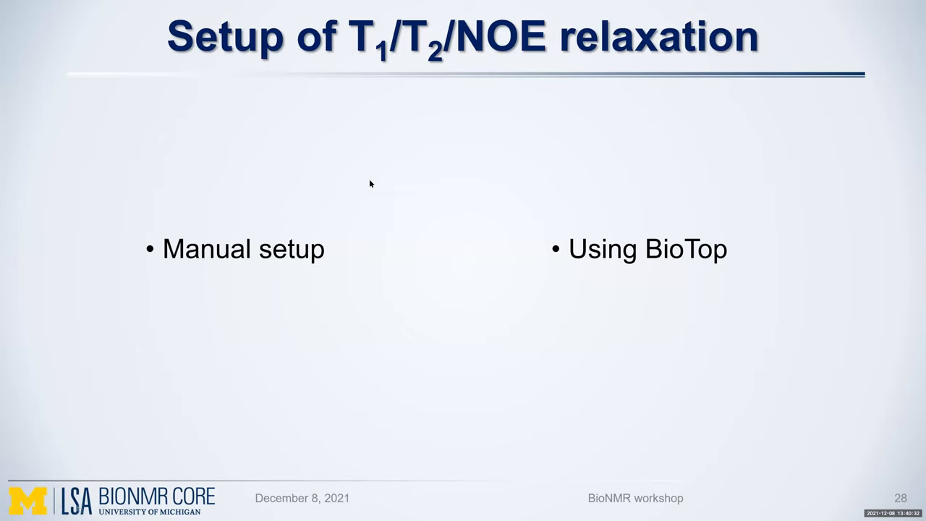
{"action": "key", "text": "Right"}
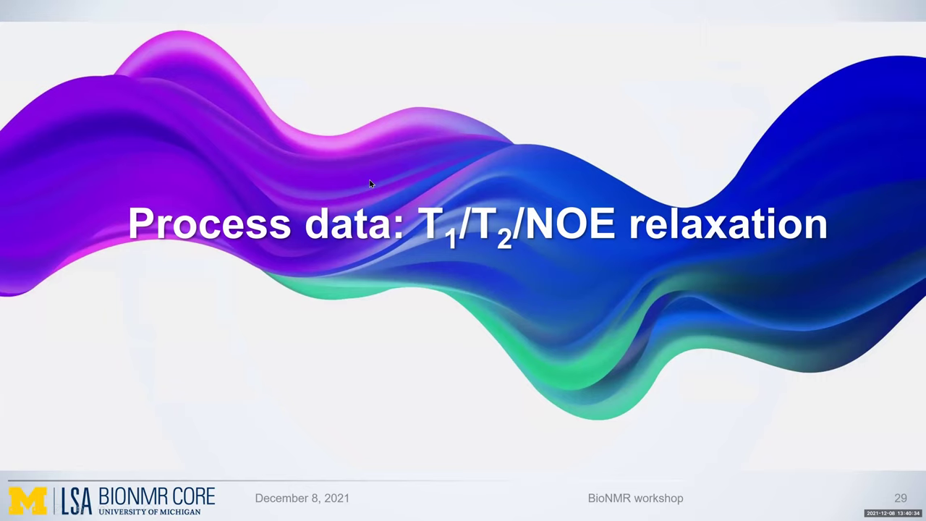
{"action": "key", "text": "Right"}
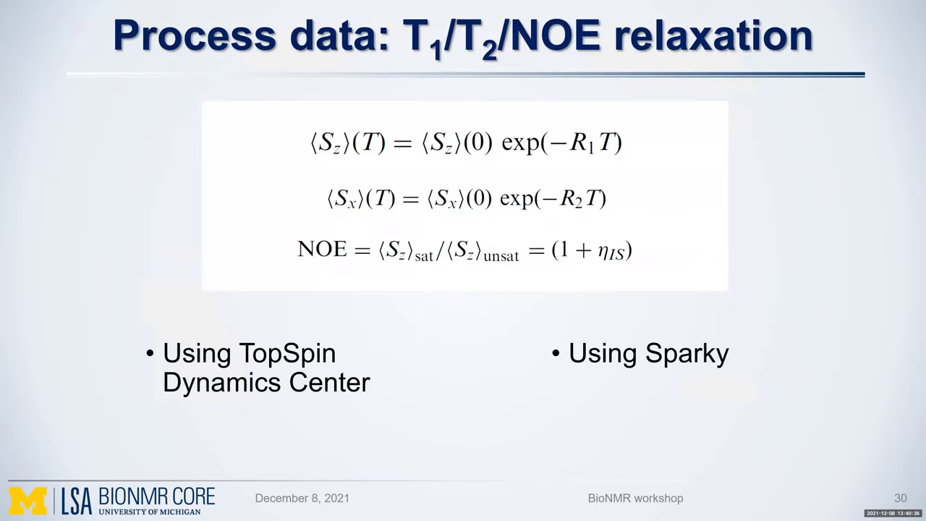
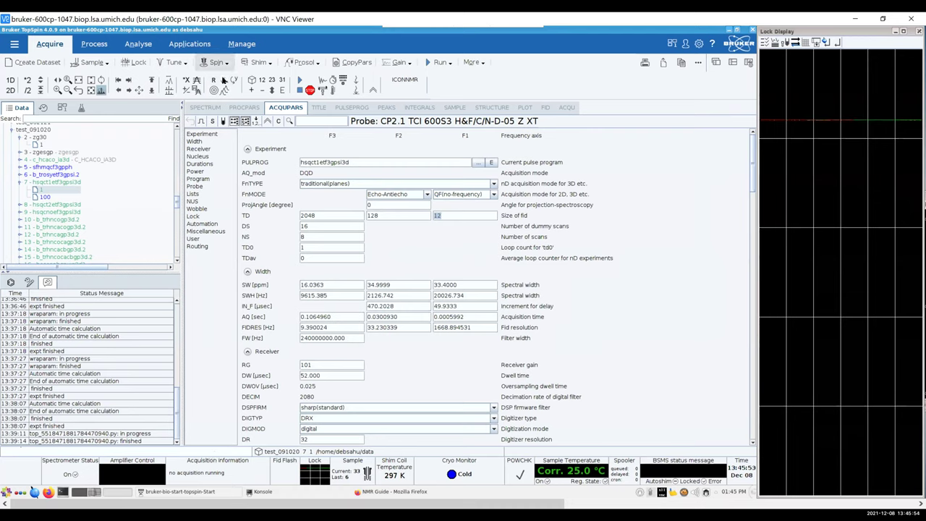
Launch Dynamics Center from TopSpin and view its Protein Dynamics methods before returning to the general Dynamics methods
{"action": "left_click", "coordinate": [94, 45]}
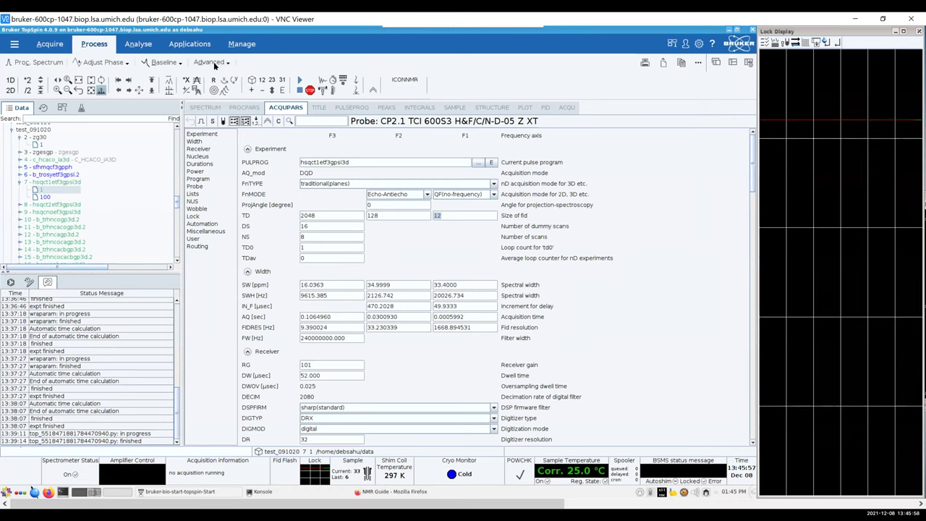
{"action": "left_click", "coordinate": [138, 44]}
{"action": "left_click", "coordinate": [190, 44]}
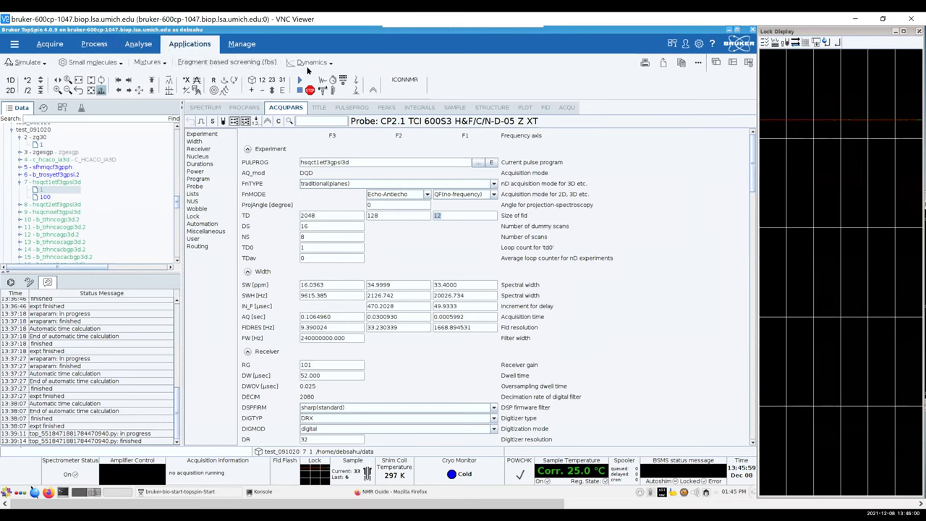
{"action": "left_click", "coordinate": [319, 63]}
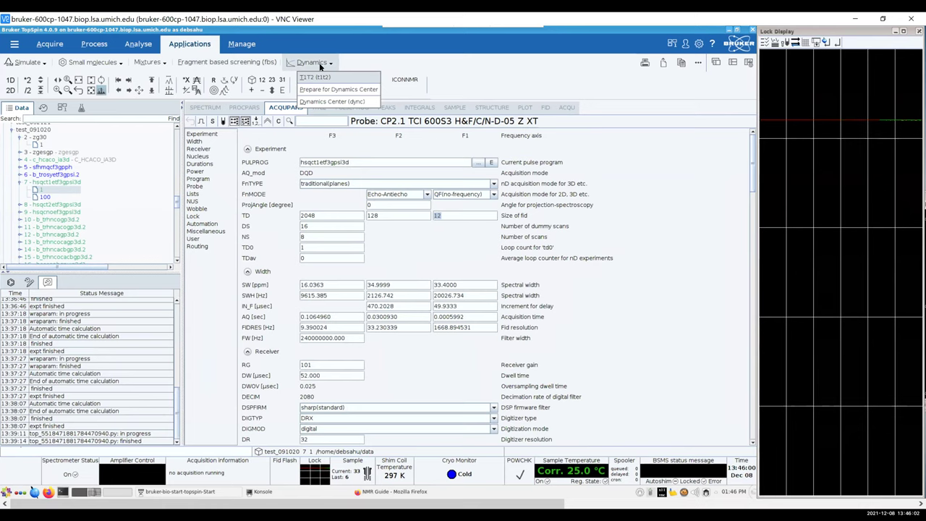
{"action": "left_click", "coordinate": [333, 101]}
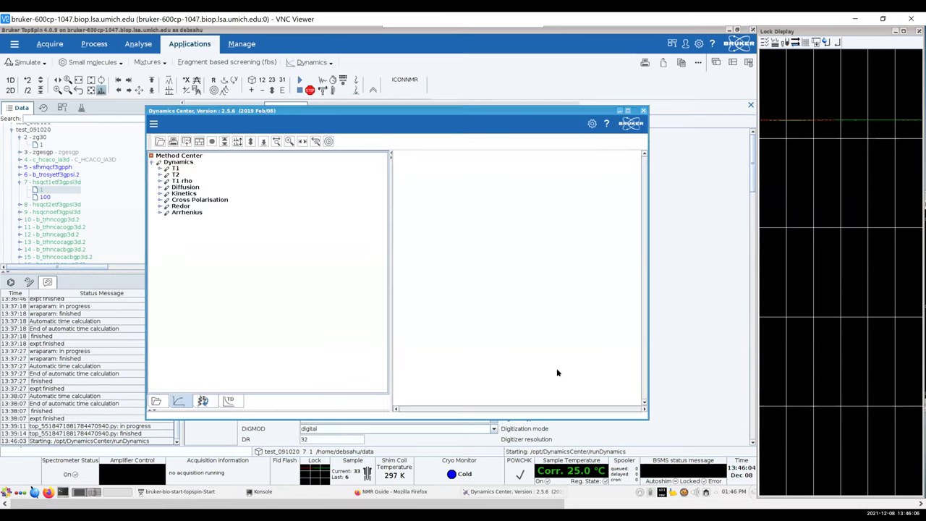
{"action": "left_click", "coordinate": [203, 401]}
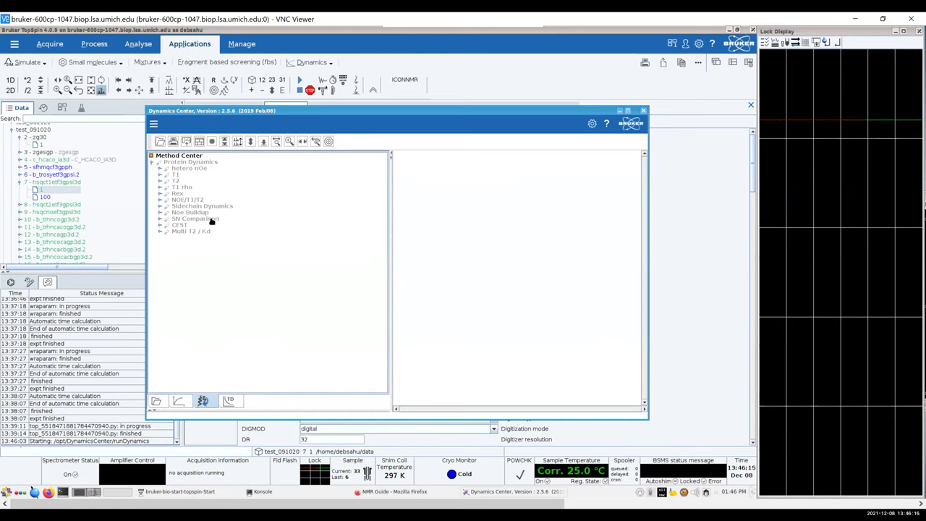
{"action": "left_click", "coordinate": [184, 397]}
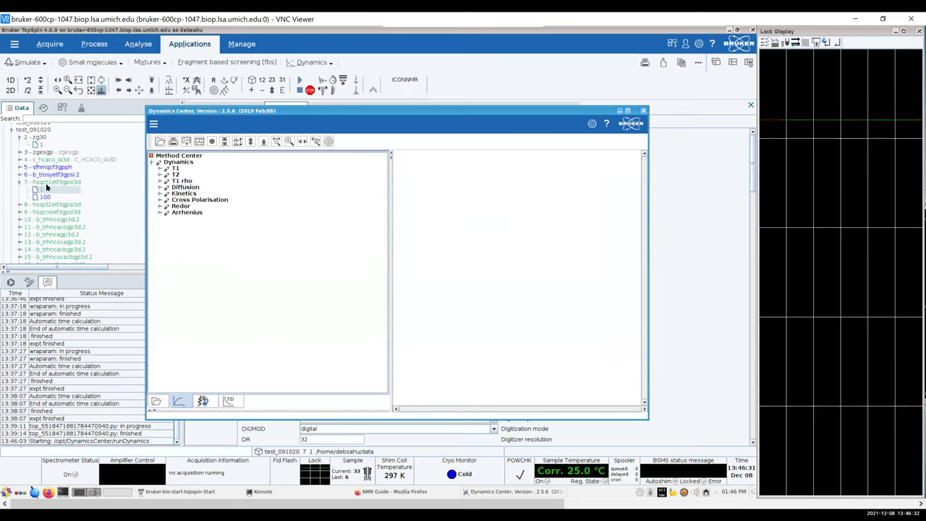
Define the sample for the T1 method with the name GB3
{"action": "double_click", "coordinate": [176, 169]}
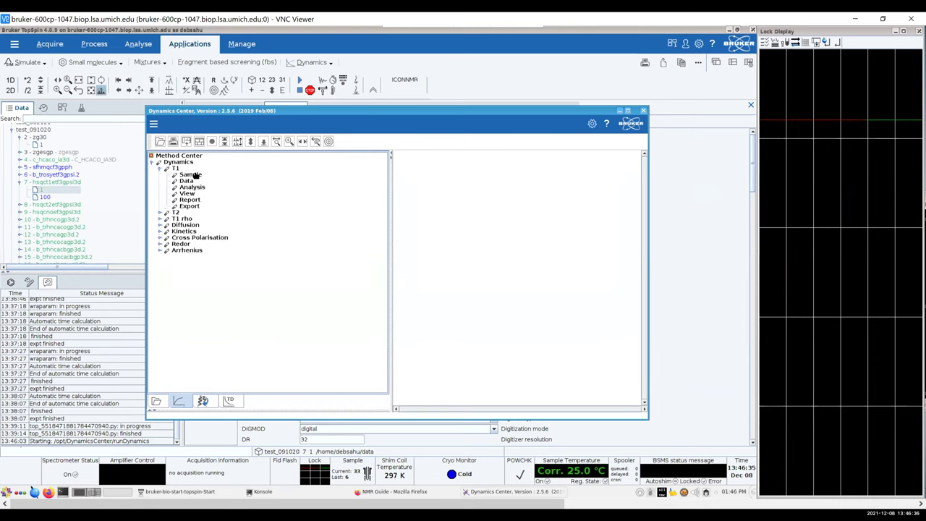
{"action": "double_click", "coordinate": [196, 176]}
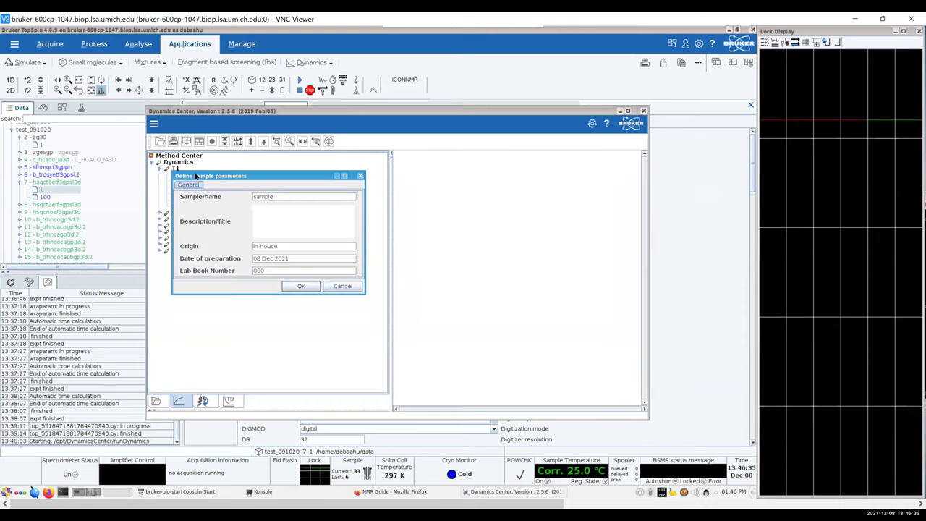
{"action": "double_click", "coordinate": [268, 197]}
{"action": "type", "text": "GB3"}
{"action": "left_click", "coordinate": [300, 286]}
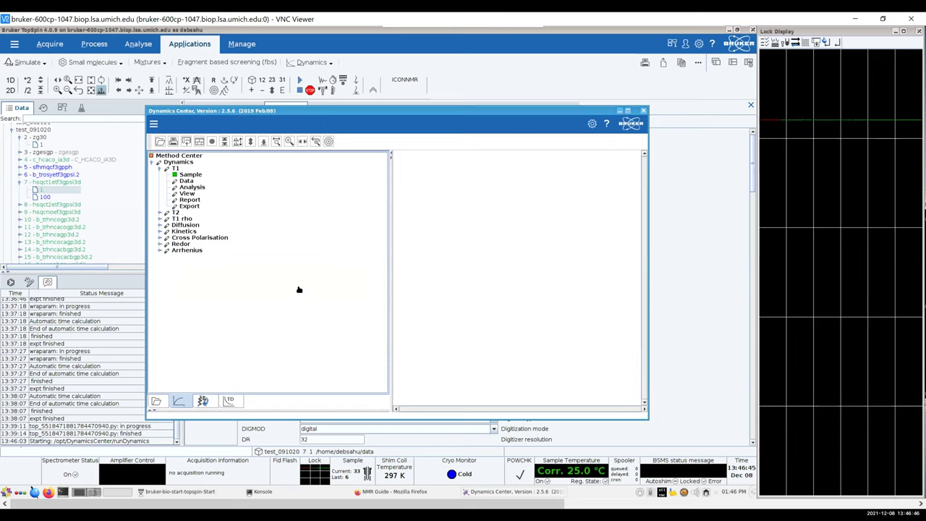
Set the T1 data's spectra type to pseudo 3D (N planes) and choose the 3rrr spectrum from test_091020/7/pdata/1
{"action": "left_click", "coordinate": [191, 182]}
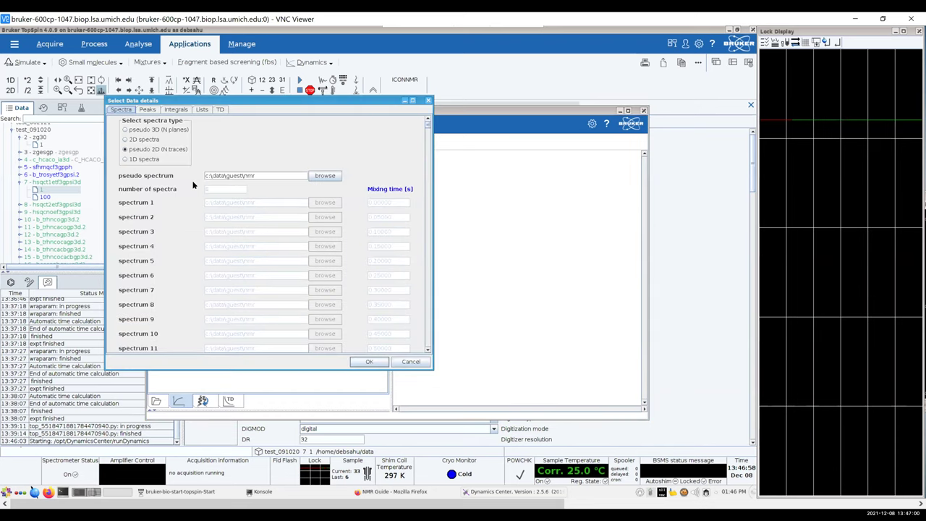
{"action": "left_click", "coordinate": [160, 131]}
{"action": "left_click", "coordinate": [332, 175]}
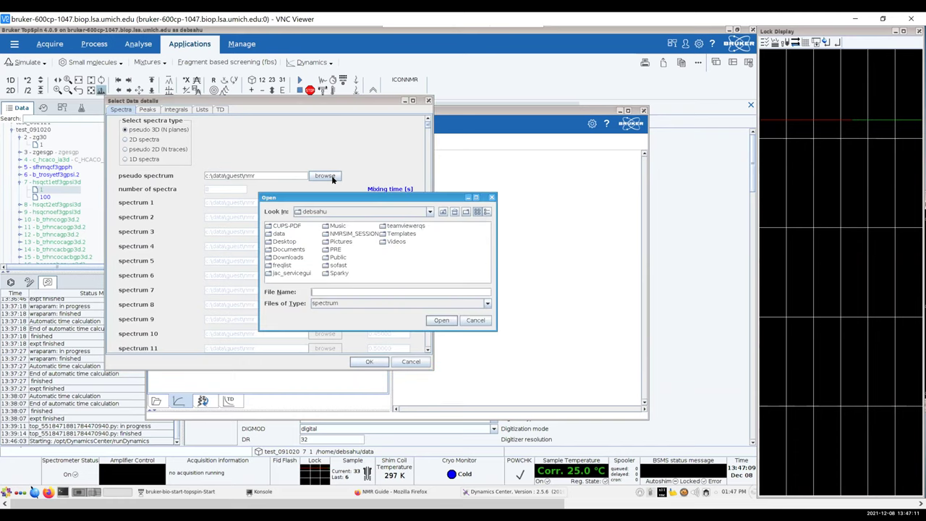
{"action": "double_click", "coordinate": [278, 234]}
{"action": "scroll", "coordinate": [413, 280], "scroll_direction": "right", "scroll_amount": 5}
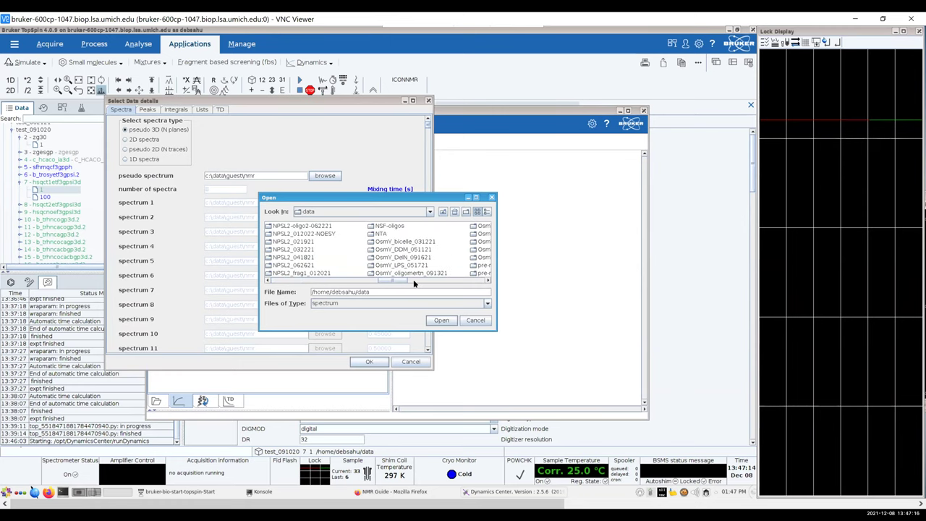
{"action": "left_click_drag", "start_coordinate": [413, 279], "coordinate": [454, 279]}
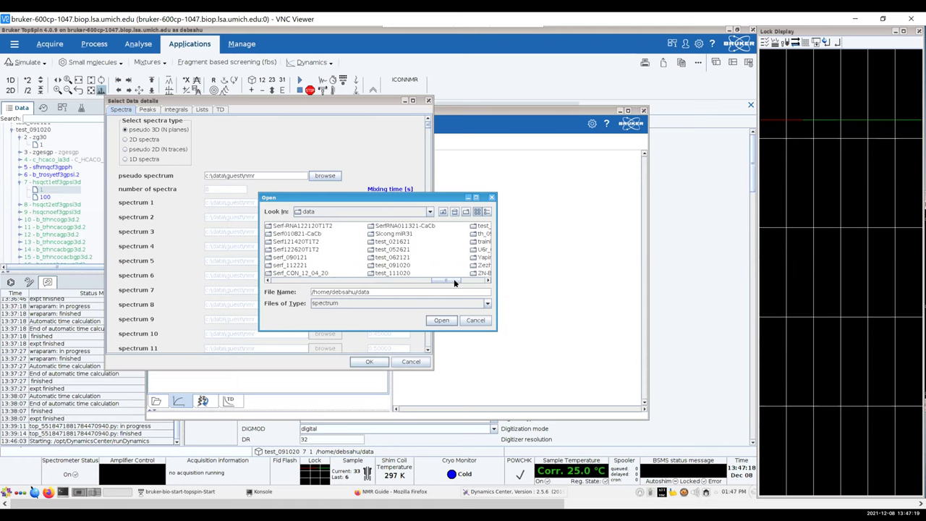
{"action": "double_click", "coordinate": [393, 265]}
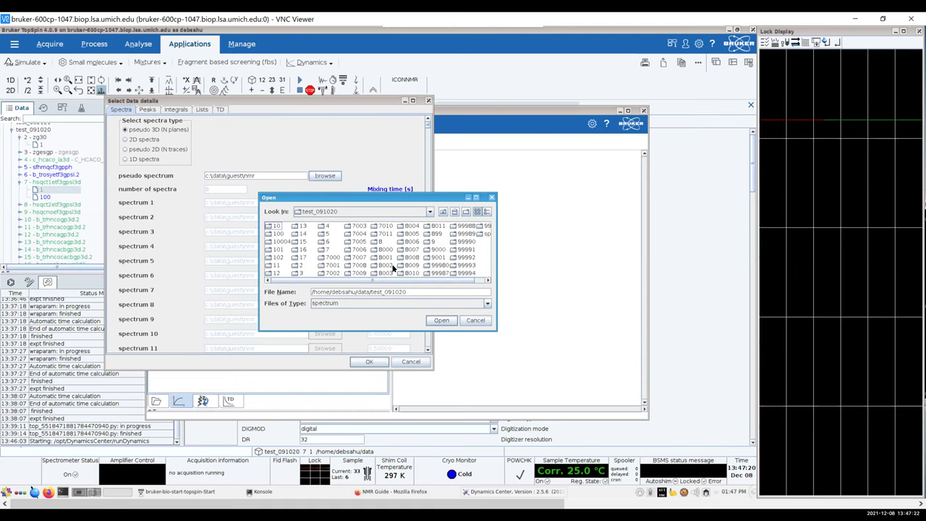
{"action": "left_click", "coordinate": [323, 250]}
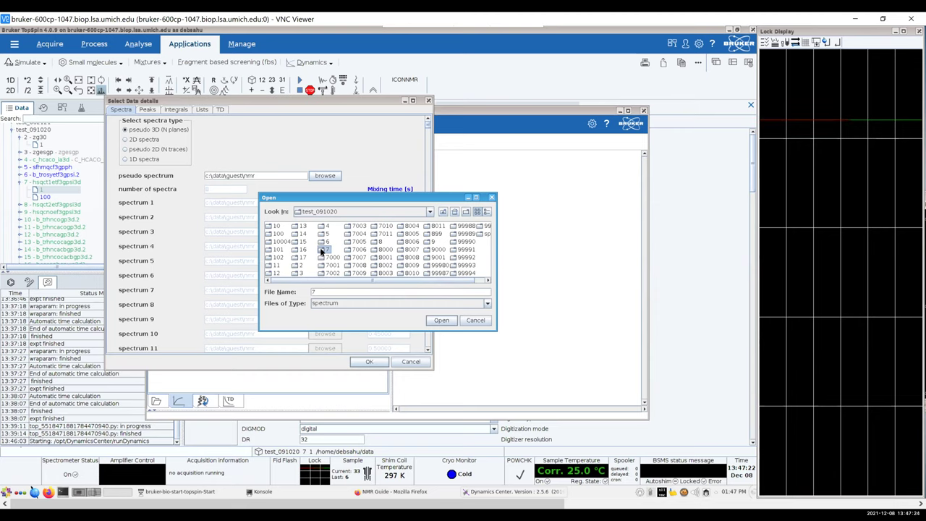
{"action": "double_click", "coordinate": [323, 249]}
{"action": "double_click", "coordinate": [271, 226]}
{"action": "double_click", "coordinate": [272, 229]}
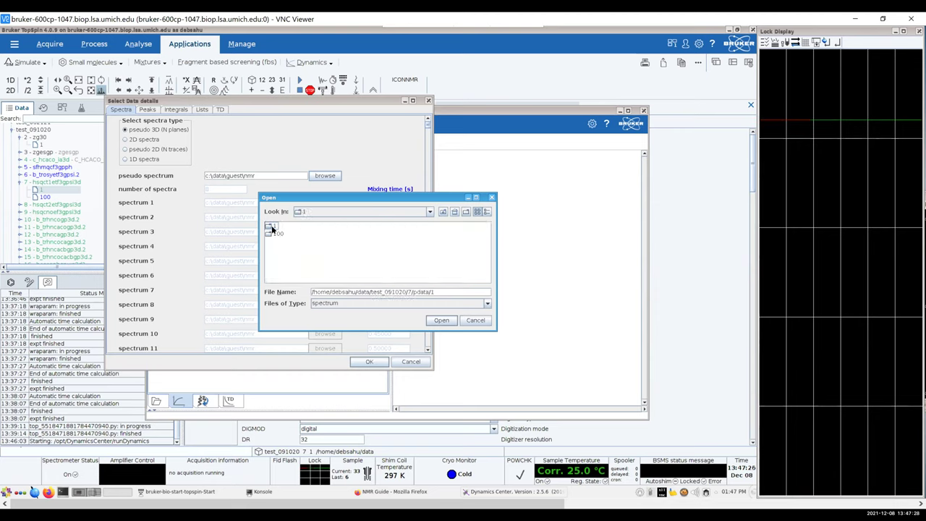
{"action": "left_click", "coordinate": [273, 225]}
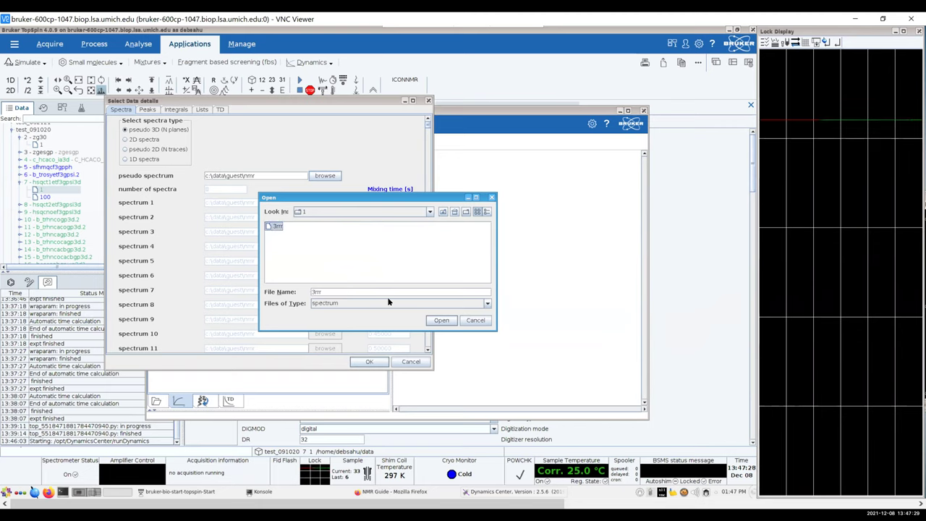
{"action": "left_click", "coordinate": [443, 324]}
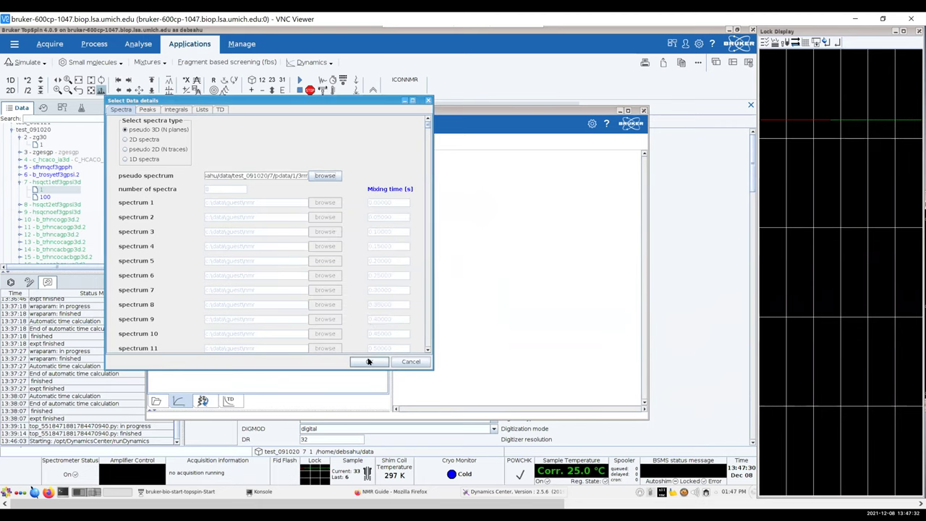
Review the peak, integral, list and TD options and load the T1 data with fully automated peak picking and peak intensities
{"action": "left_click", "coordinate": [148, 110]}
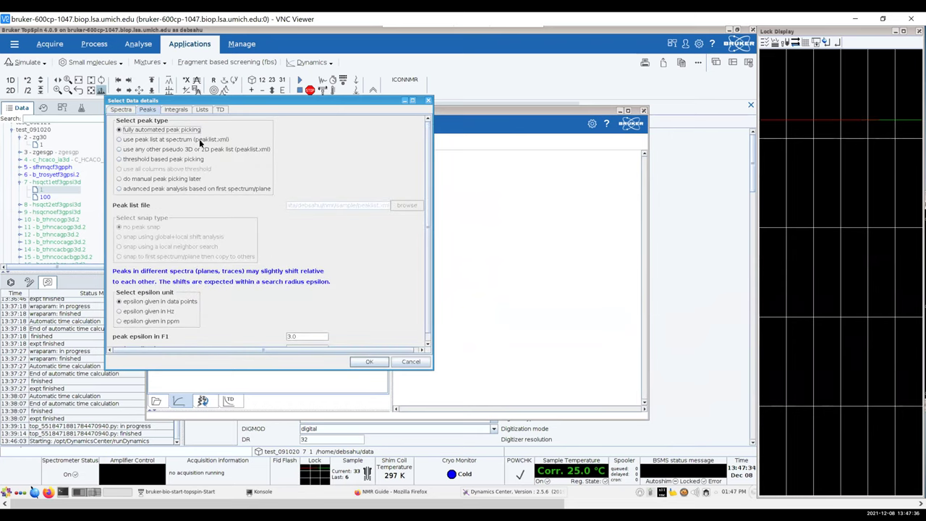
{"action": "left_click", "coordinate": [188, 108]}
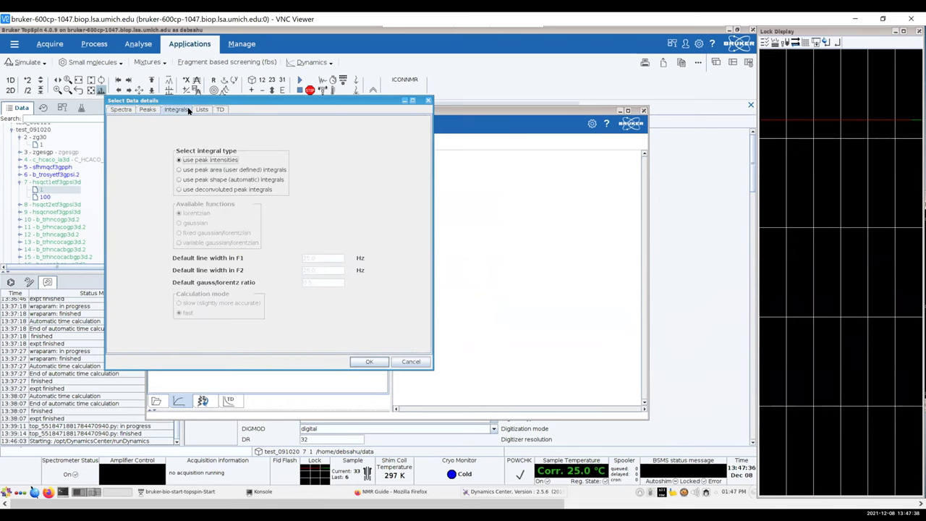
{"action": "left_click", "coordinate": [201, 111]}
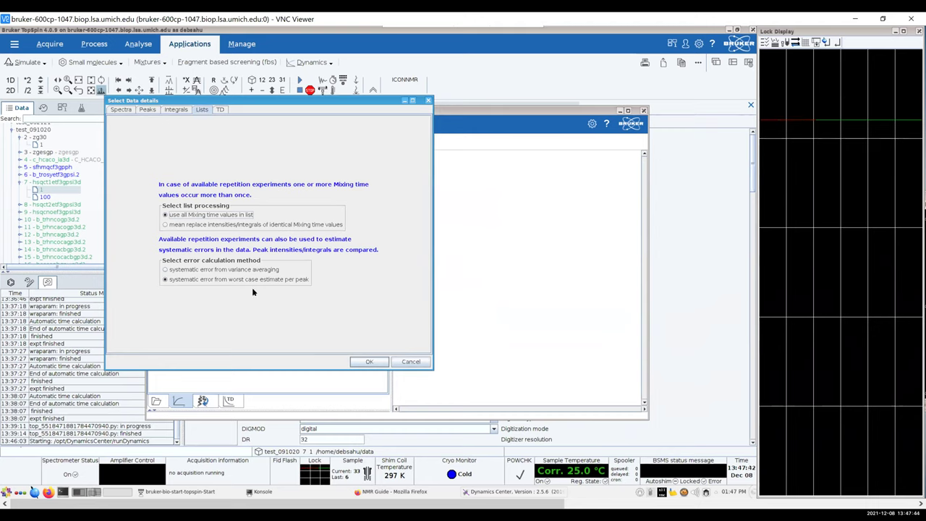
{"action": "left_click", "coordinate": [219, 109]}
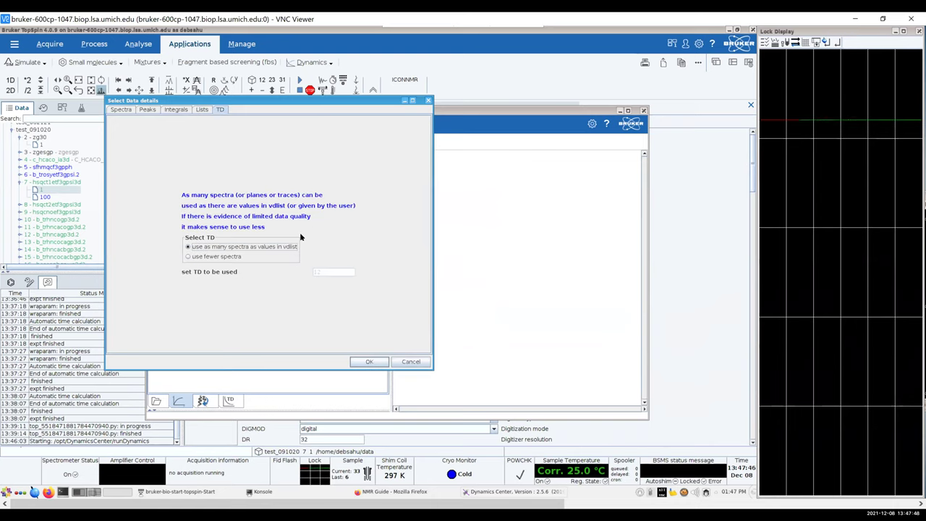
{"action": "left_click", "coordinate": [121, 111]}
{"action": "left_click", "coordinate": [370, 362]}
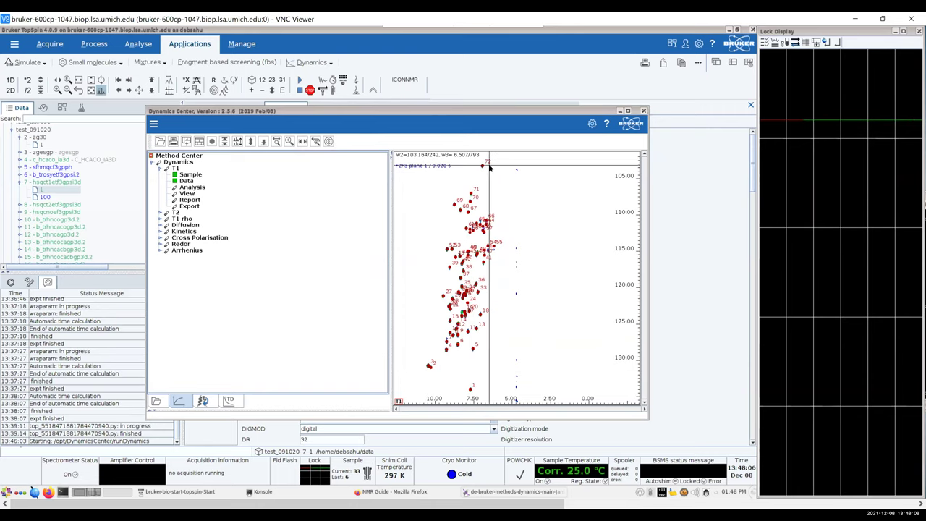
Fit the T1 data with the simple exponential decay function at 95% confidence and show fit curves in a separate internal window
{"action": "left_click", "coordinate": [192, 187]}
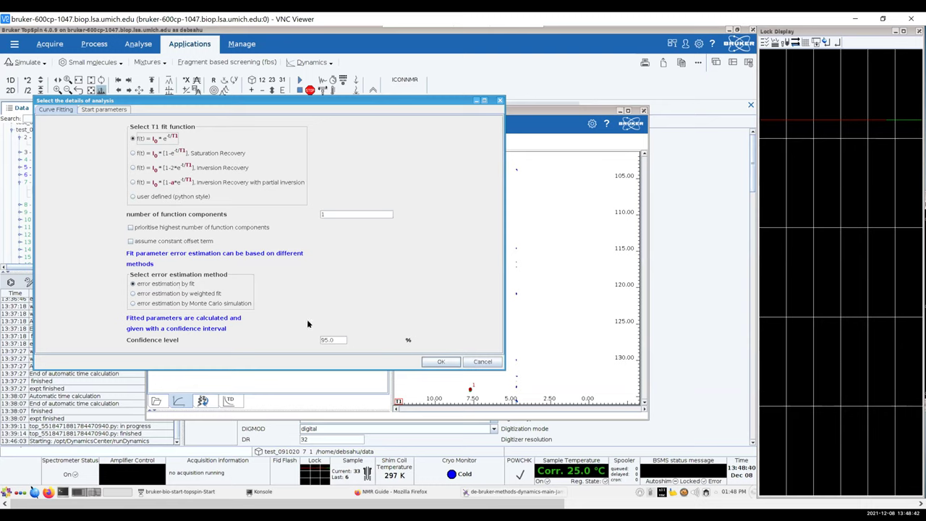
{"action": "left_click", "coordinate": [442, 362]}
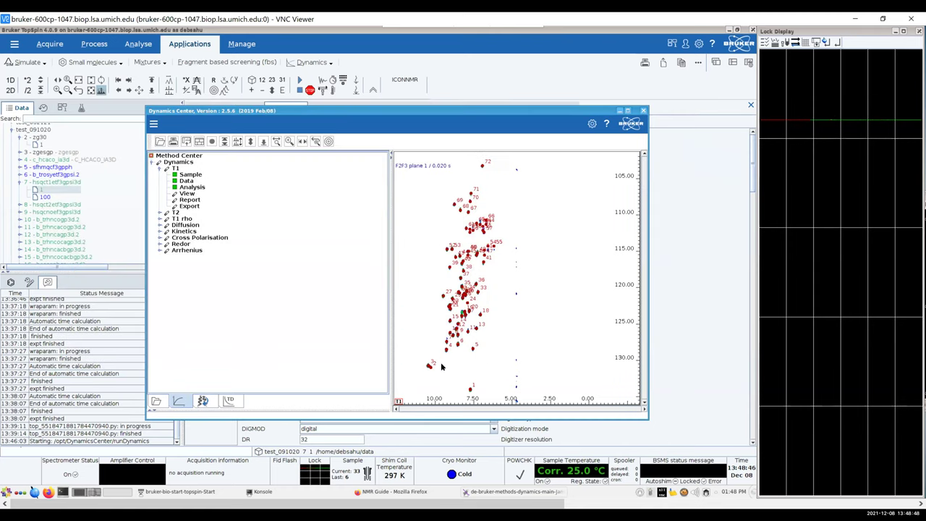
{"action": "double_click", "coordinate": [191, 196]}
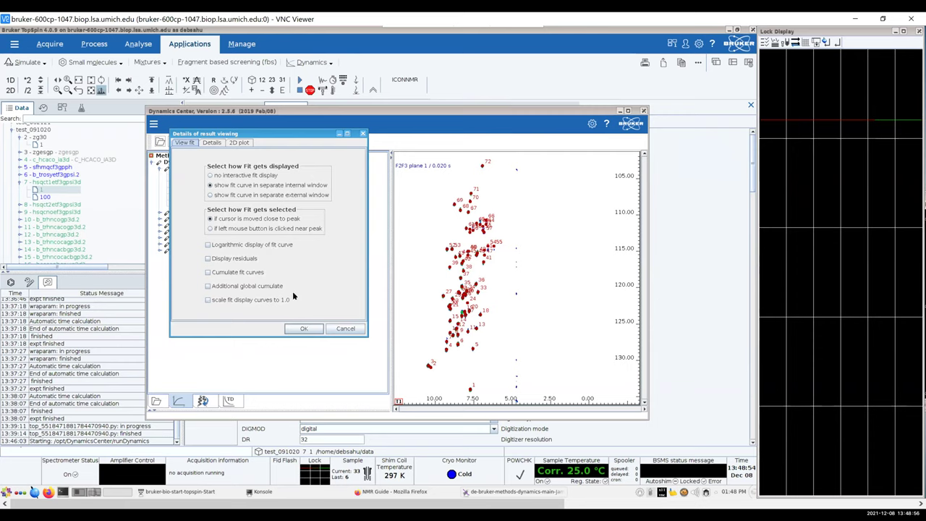
{"action": "left_click", "coordinate": [303, 329]}
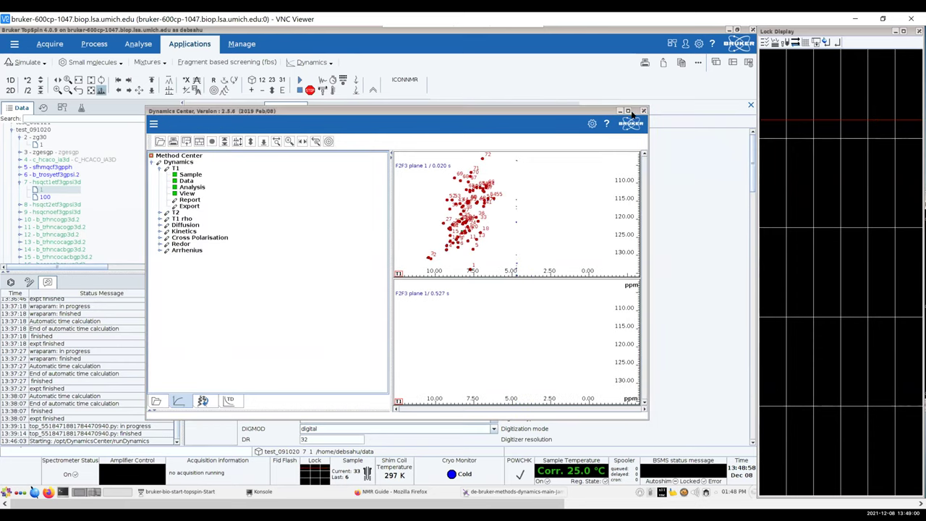
Maximize Dynamics Center, show the T1 fit of peak 1 and close the empty 0.527 s plane display
{"action": "left_click", "coordinate": [628, 112]}
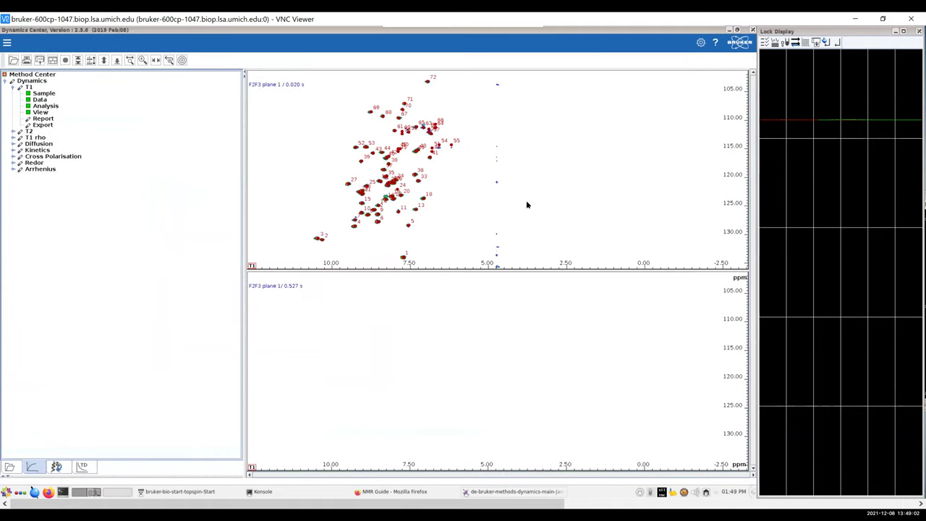
{"action": "left_click", "coordinate": [403, 257]}
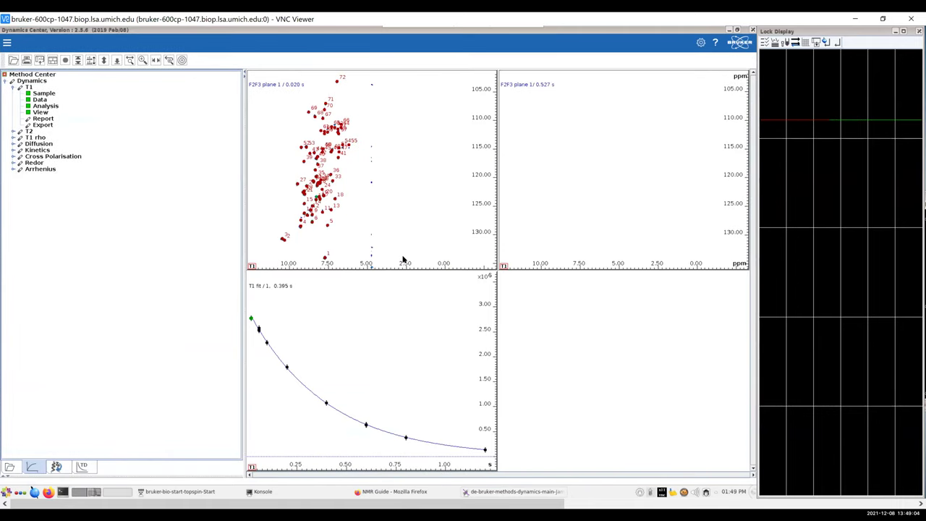
{"action": "right_click", "coordinate": [550, 225]}
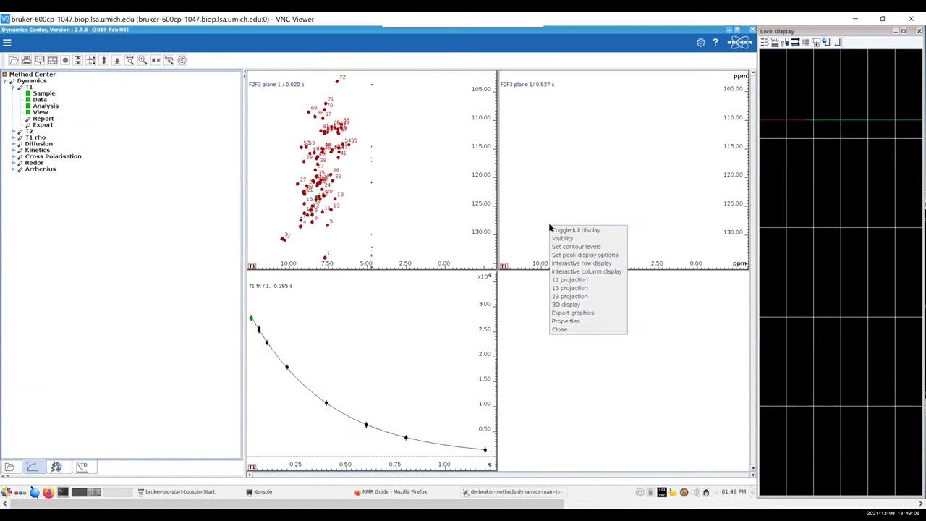
{"action": "left_click", "coordinate": [558, 330]}
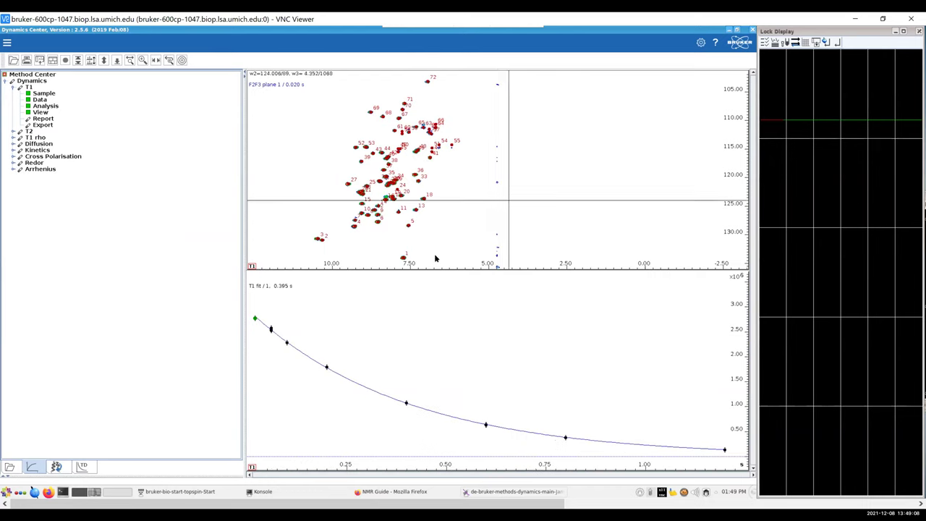
Examine the T1 fit curves and error bars of peaks 1, 2, 3 and 13
{"action": "left_click", "coordinate": [404, 259]}
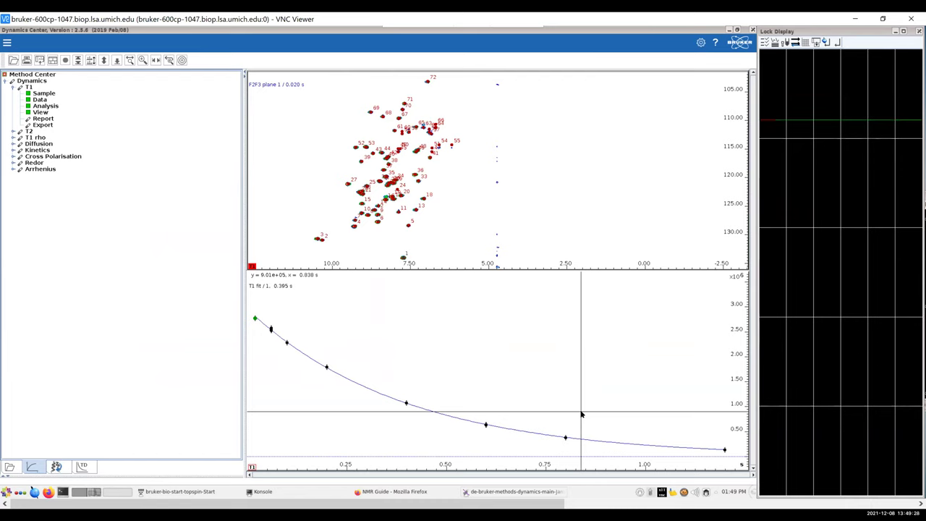
{"action": "left_click", "coordinate": [322, 241]}
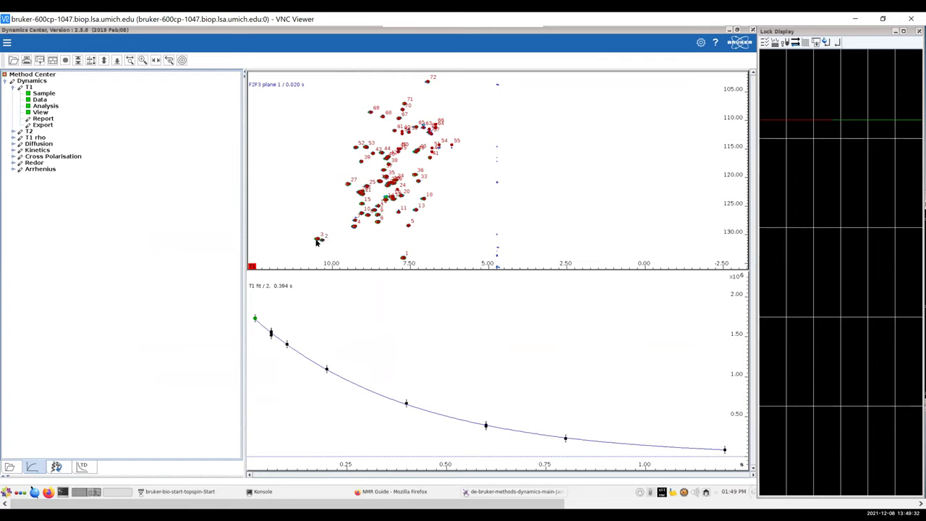
{"action": "left_click", "coordinate": [317, 240]}
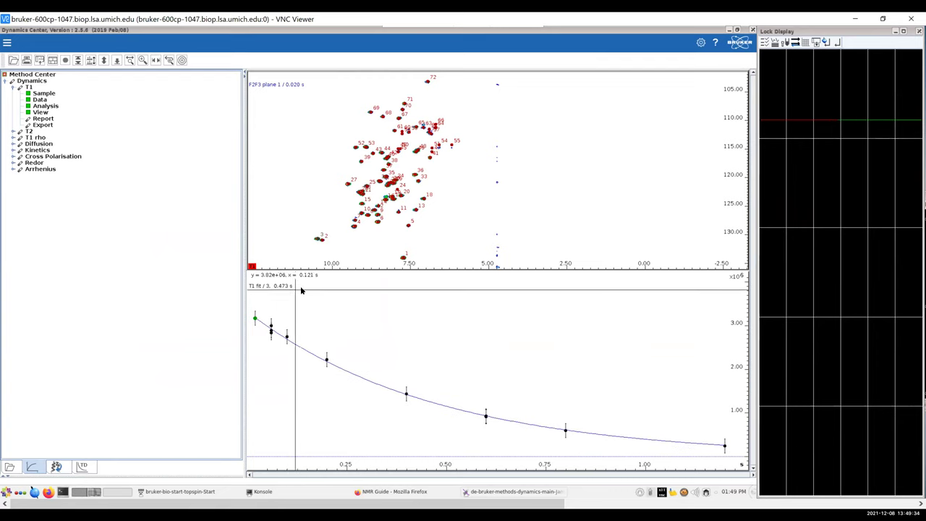
{"action": "left_click", "coordinate": [416, 211]}
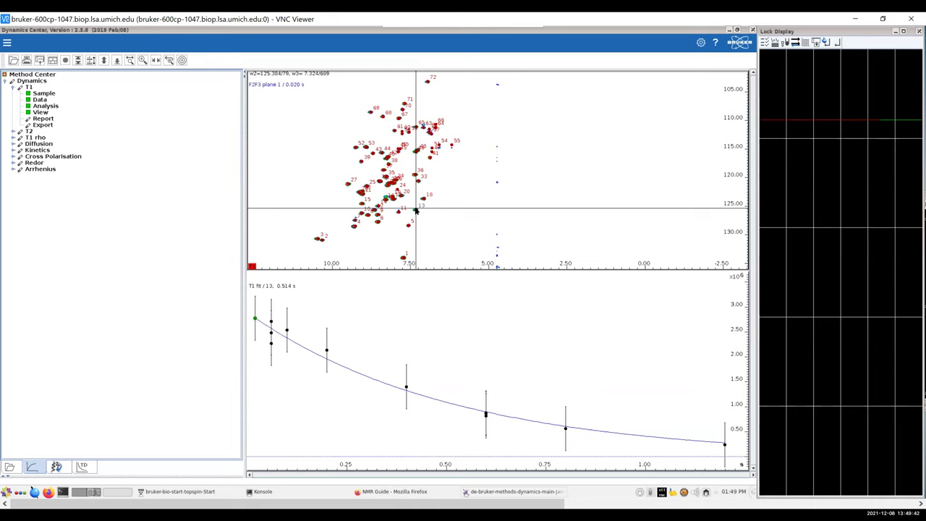
{"action": "left_click", "coordinate": [412, 210]}
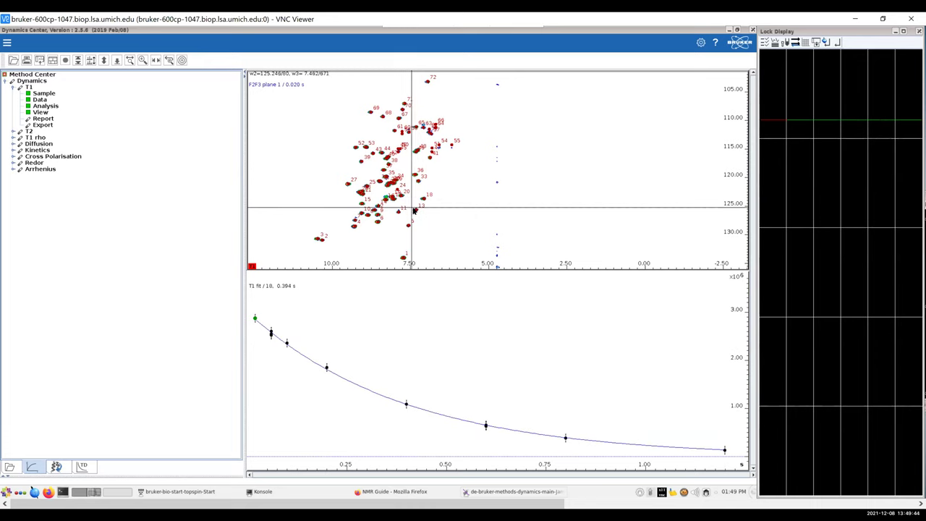